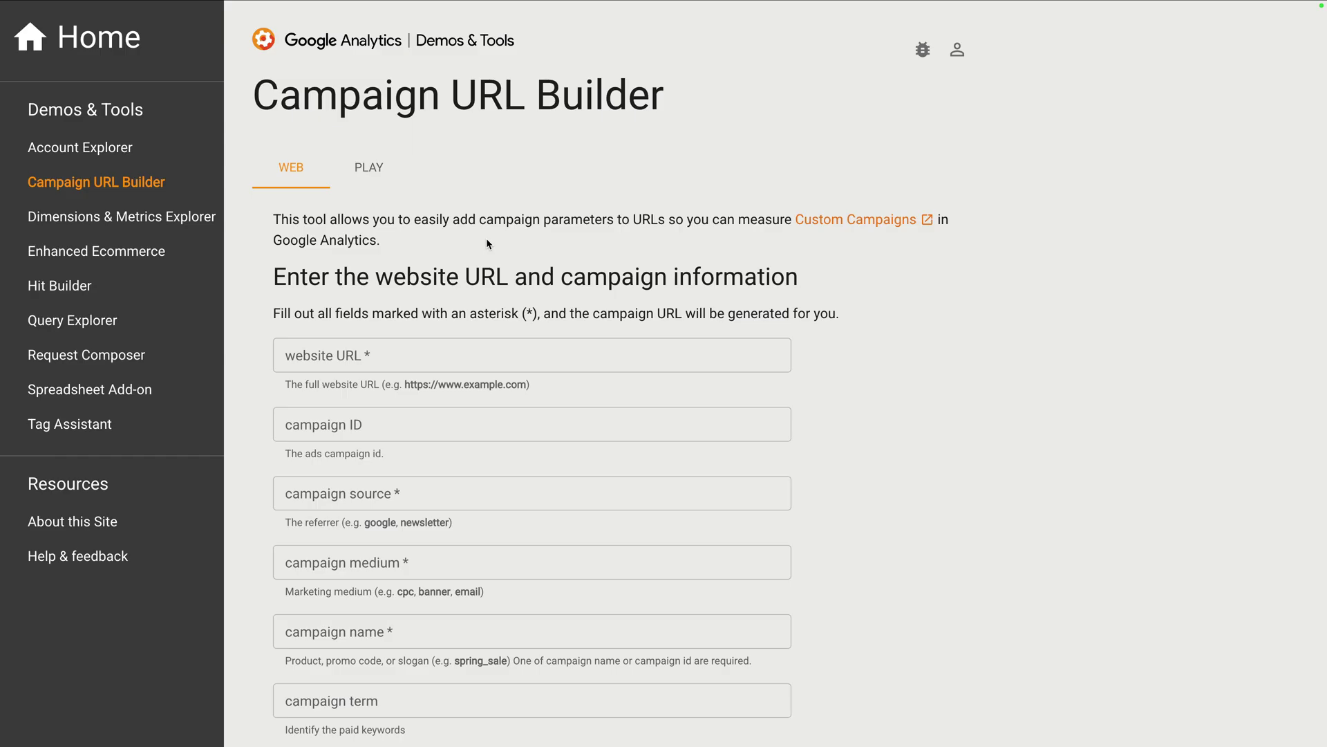
Step: Paste the lovesdata courses page as the website URL and enter campaign ID liads25
scroll(486, 243, down, 1)
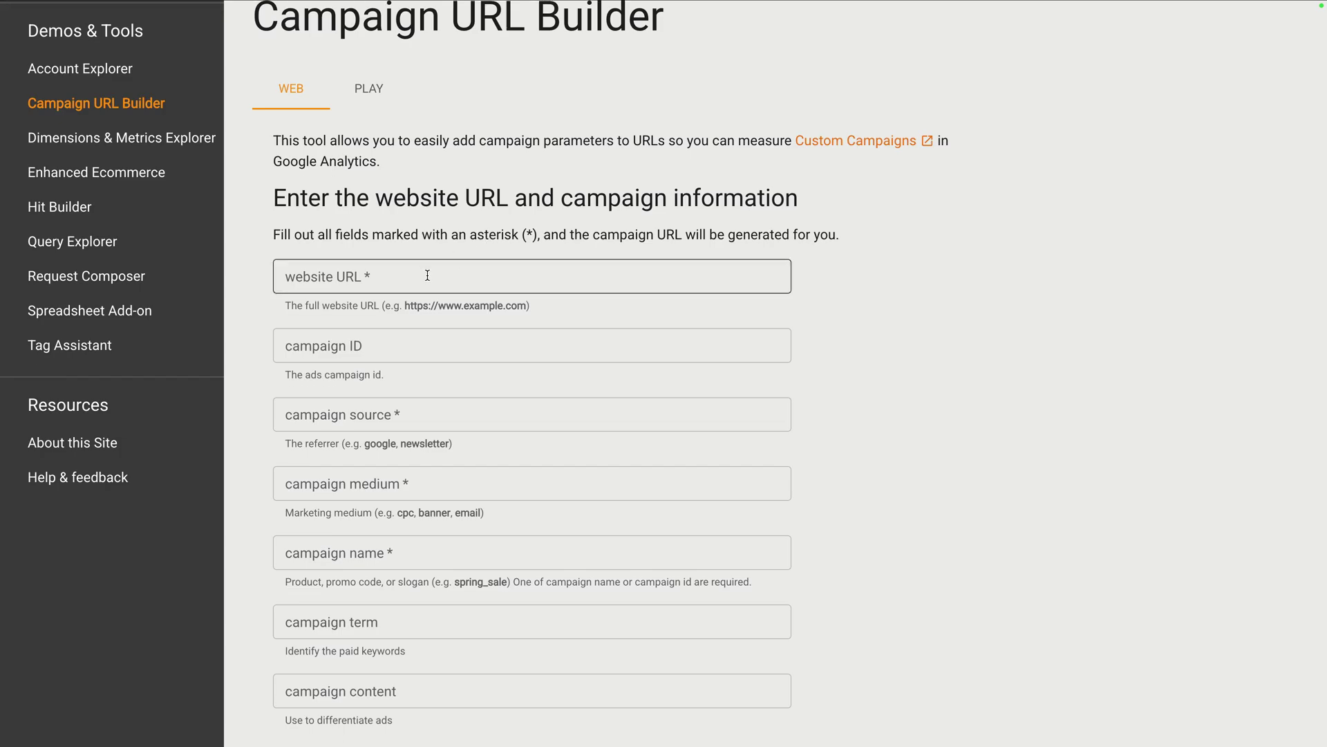
click(427, 275)
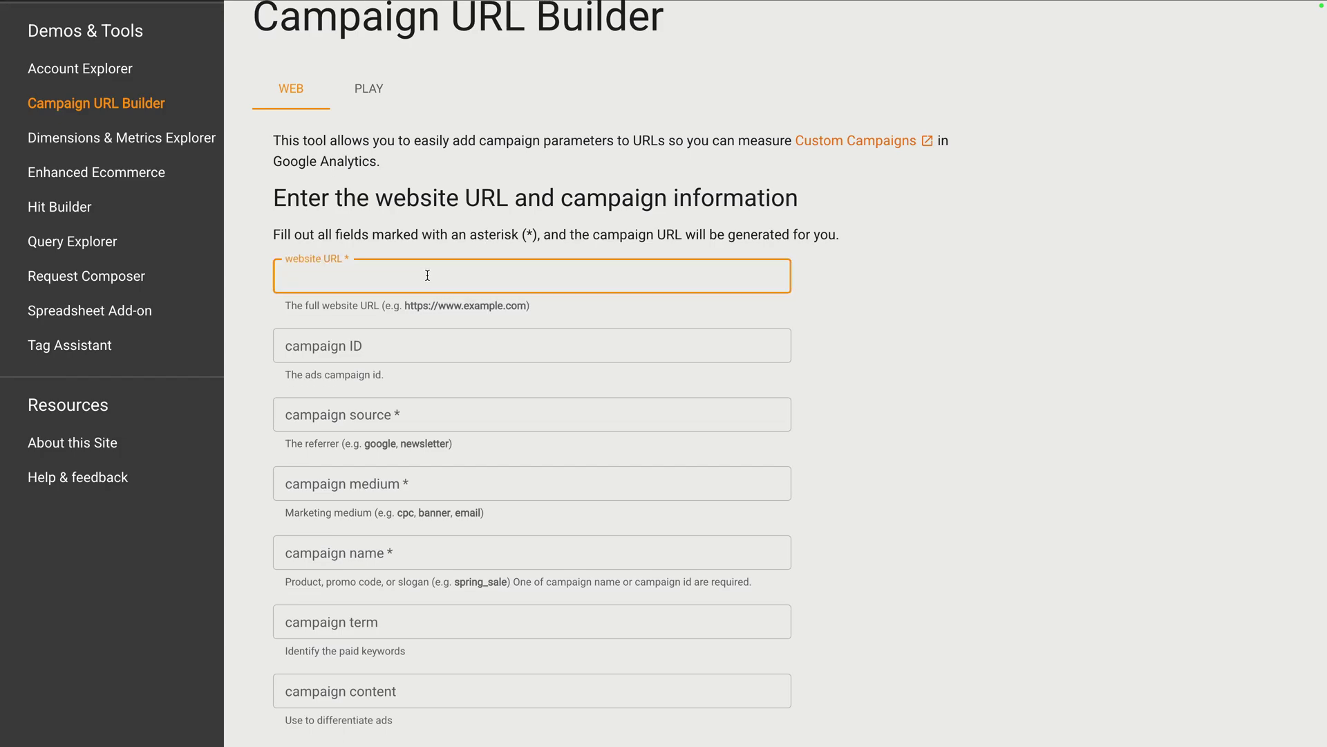
text(https://www.lovesdata.com/courses/)
click(557, 307)
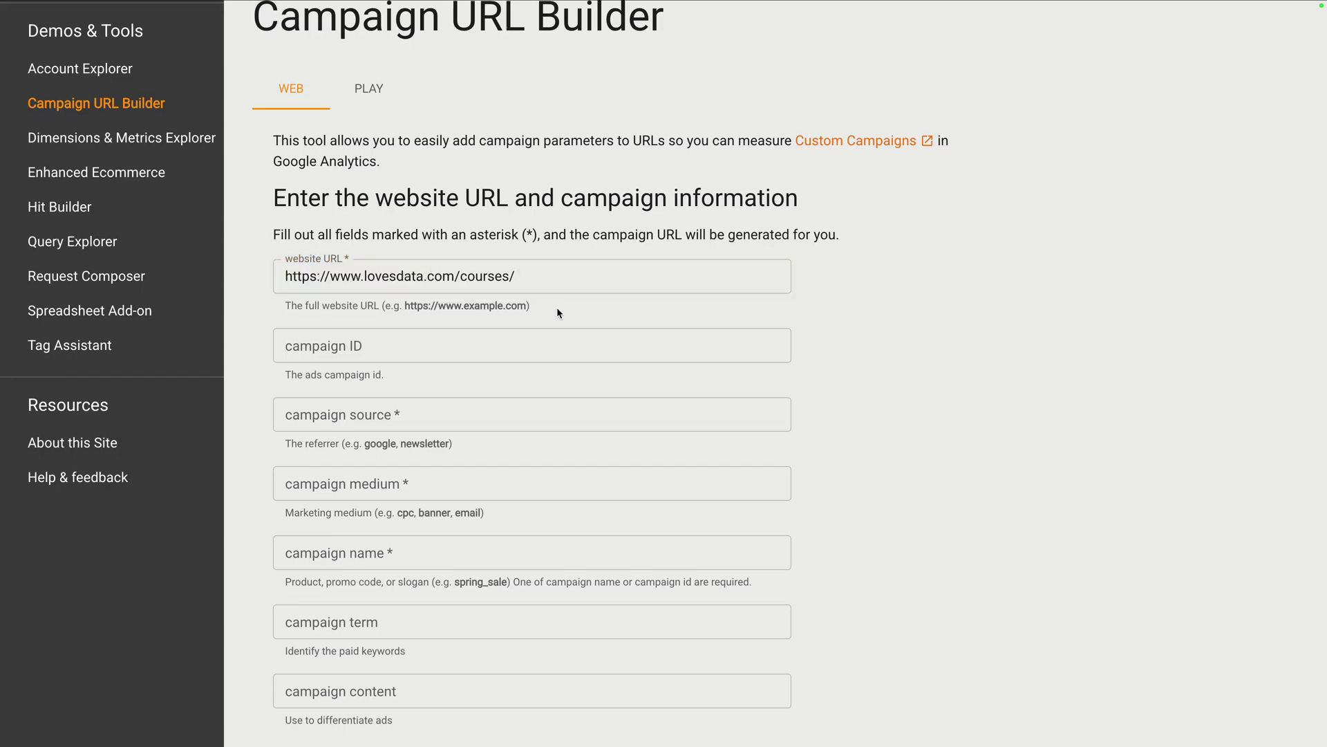
click(402, 344)
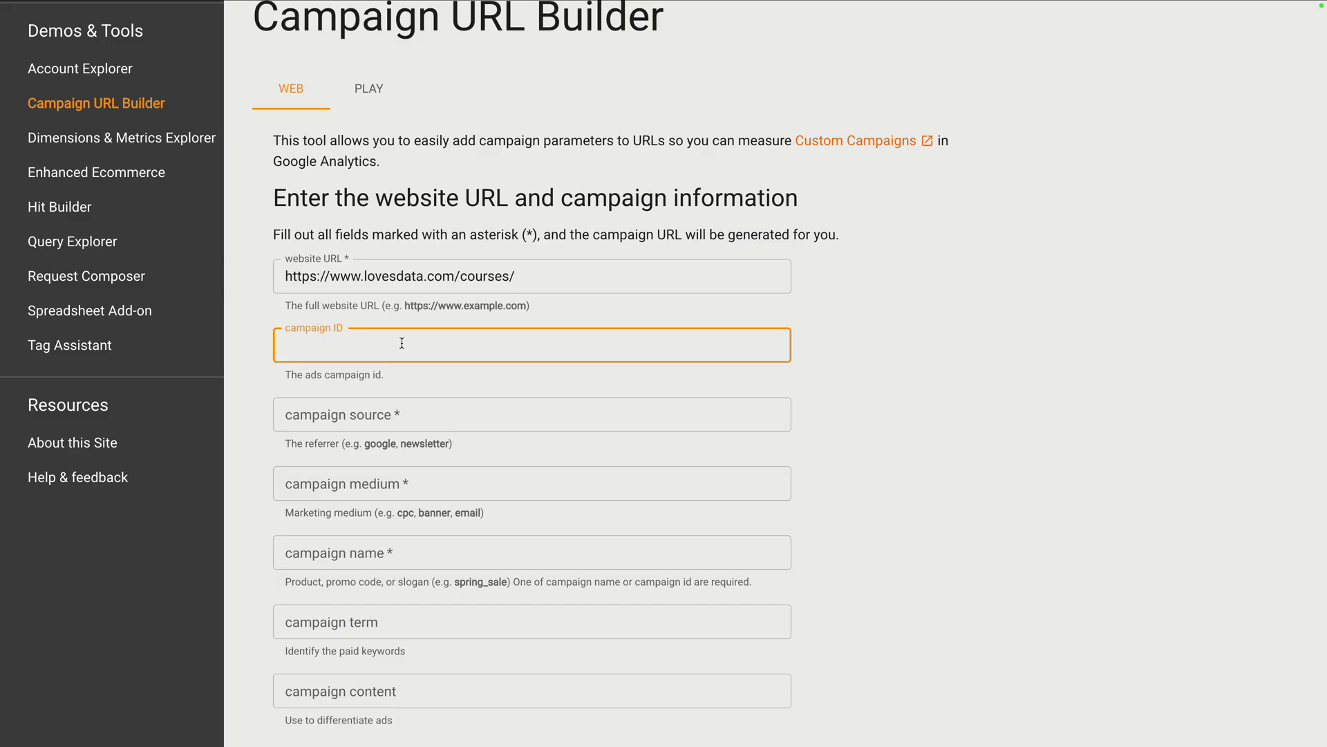
text(liads25)
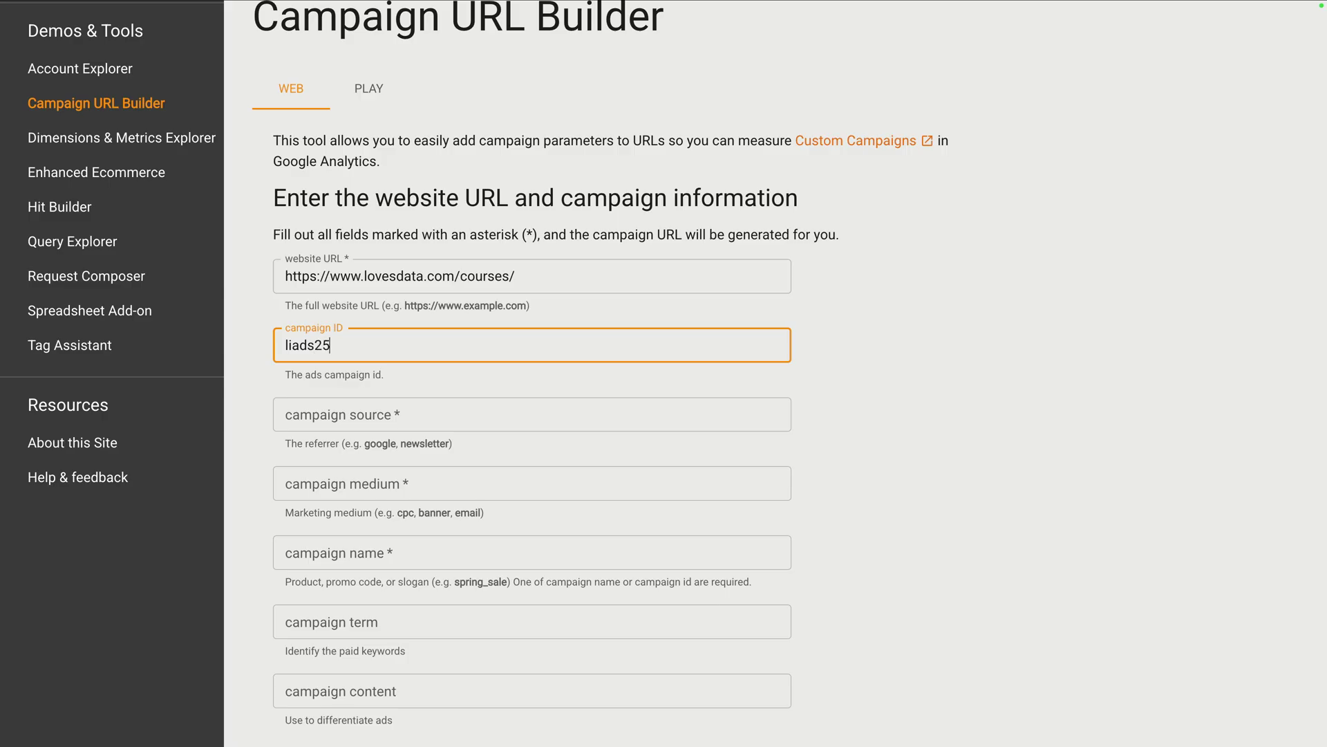
Step: Set campaign source linkedin.com, medium paid and name 'linkedin ad campaign'
click(301, 401)
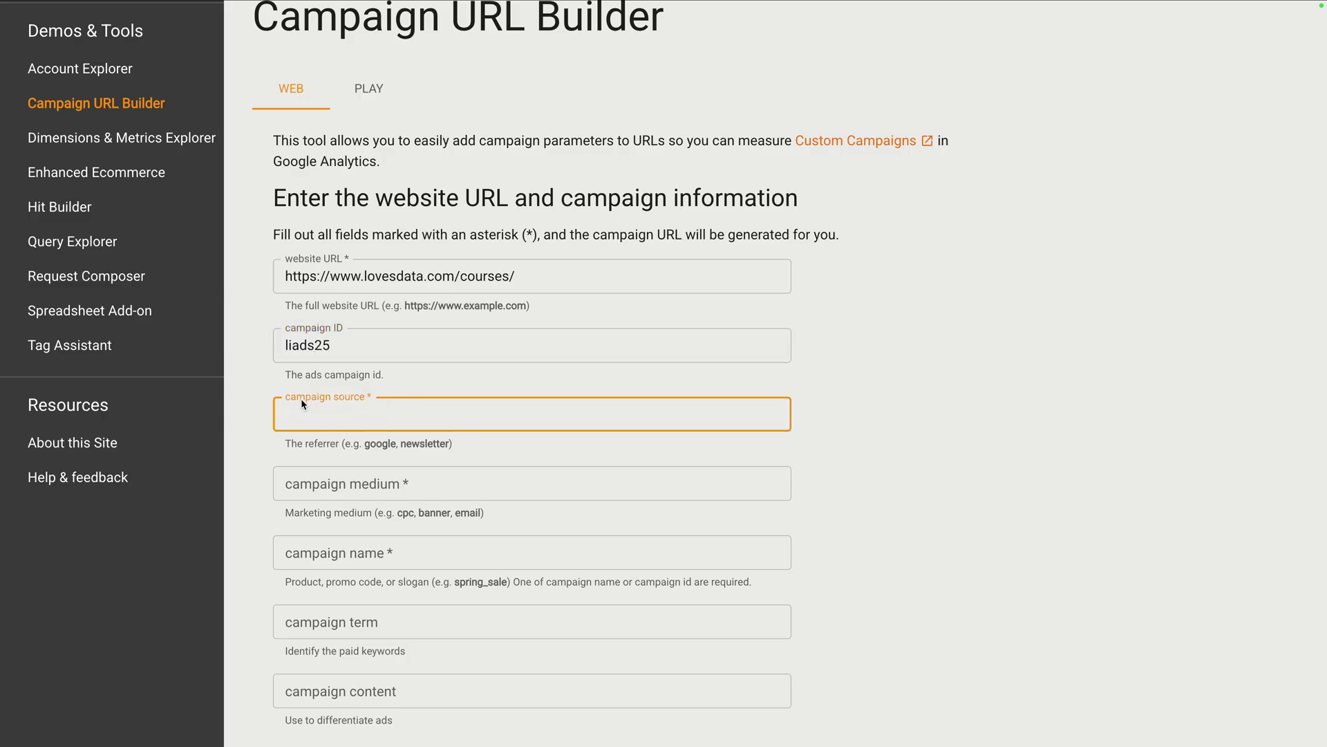
text(linkedin.com)
click(470, 453)
scroll(470, 455, down, 1)
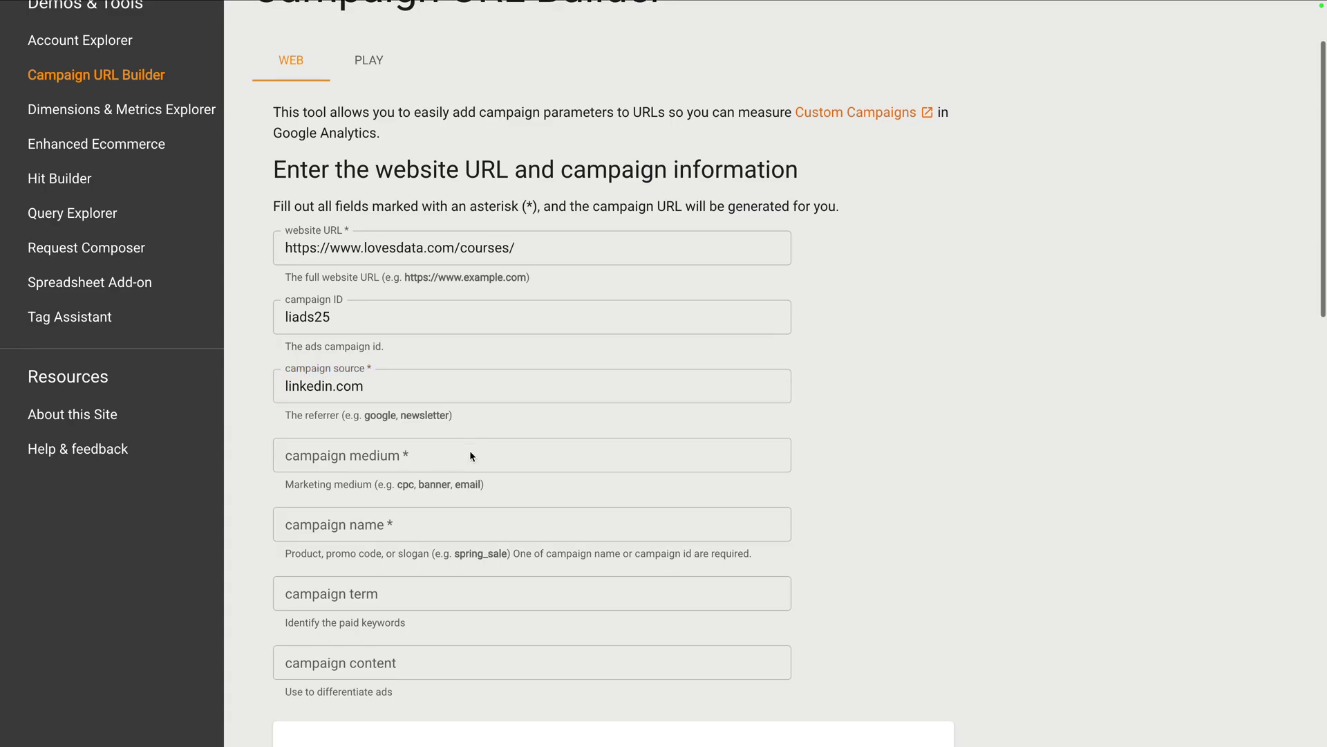
click(429, 409)
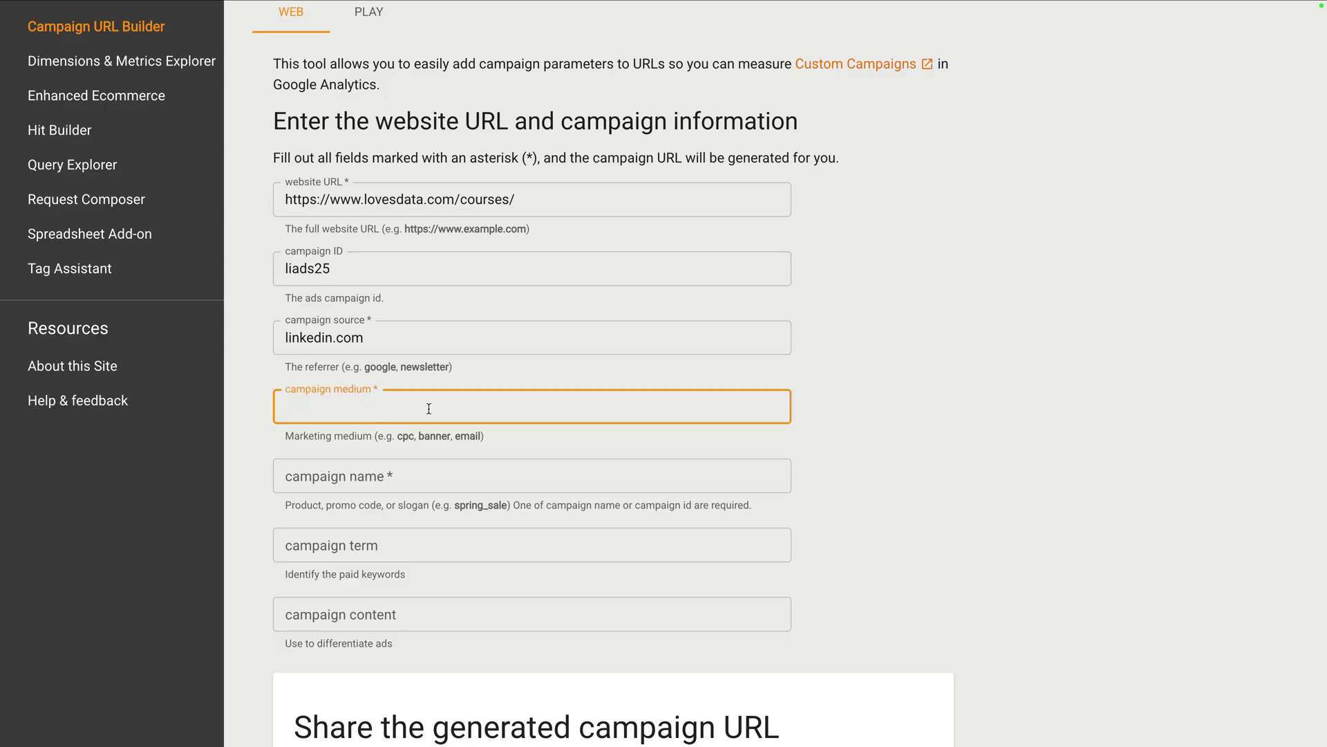
text(paid)
click(508, 437)
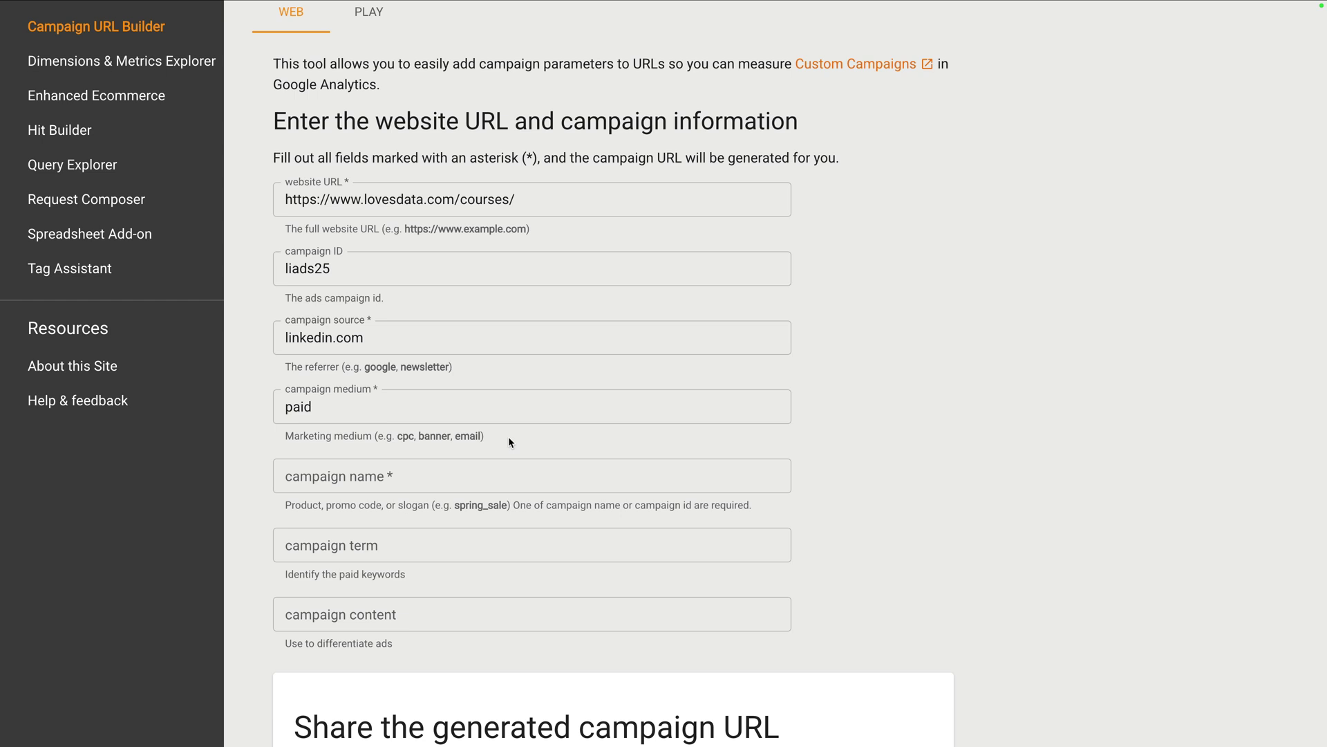
click(424, 470)
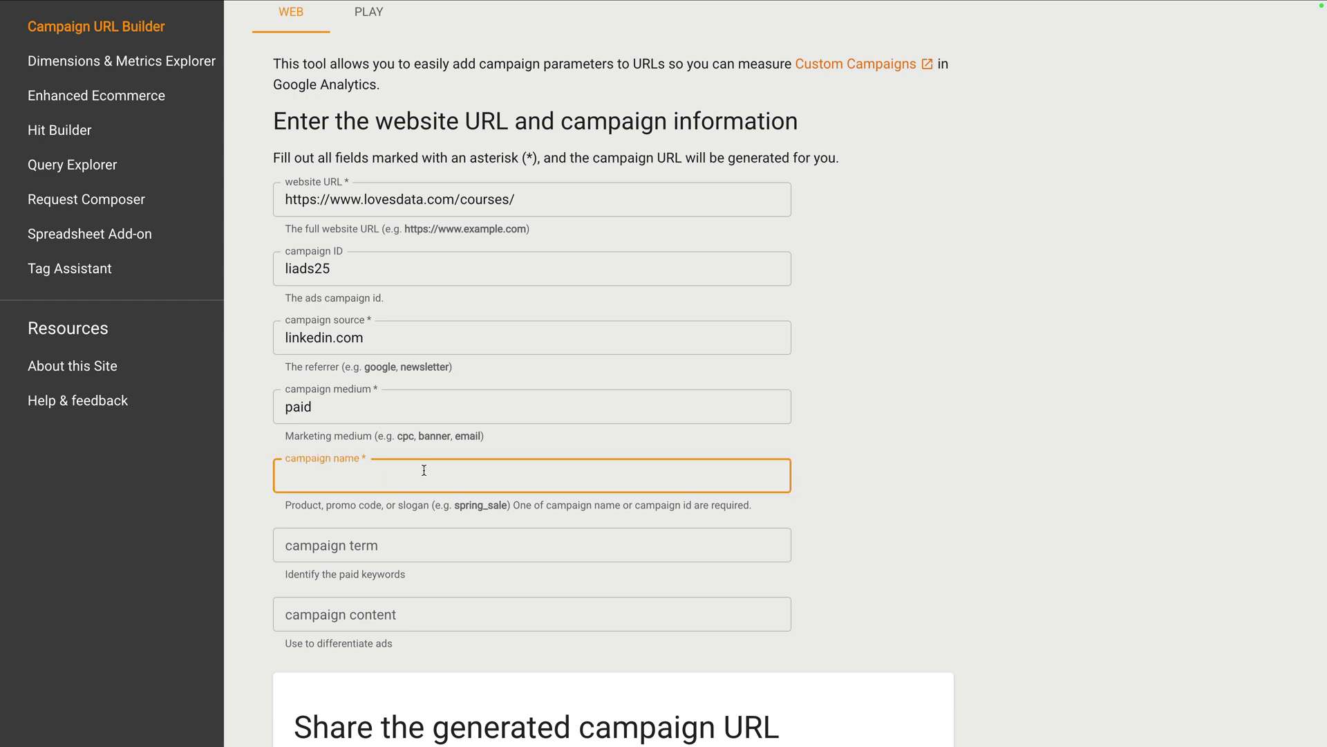
text(linkedin ad campaign)
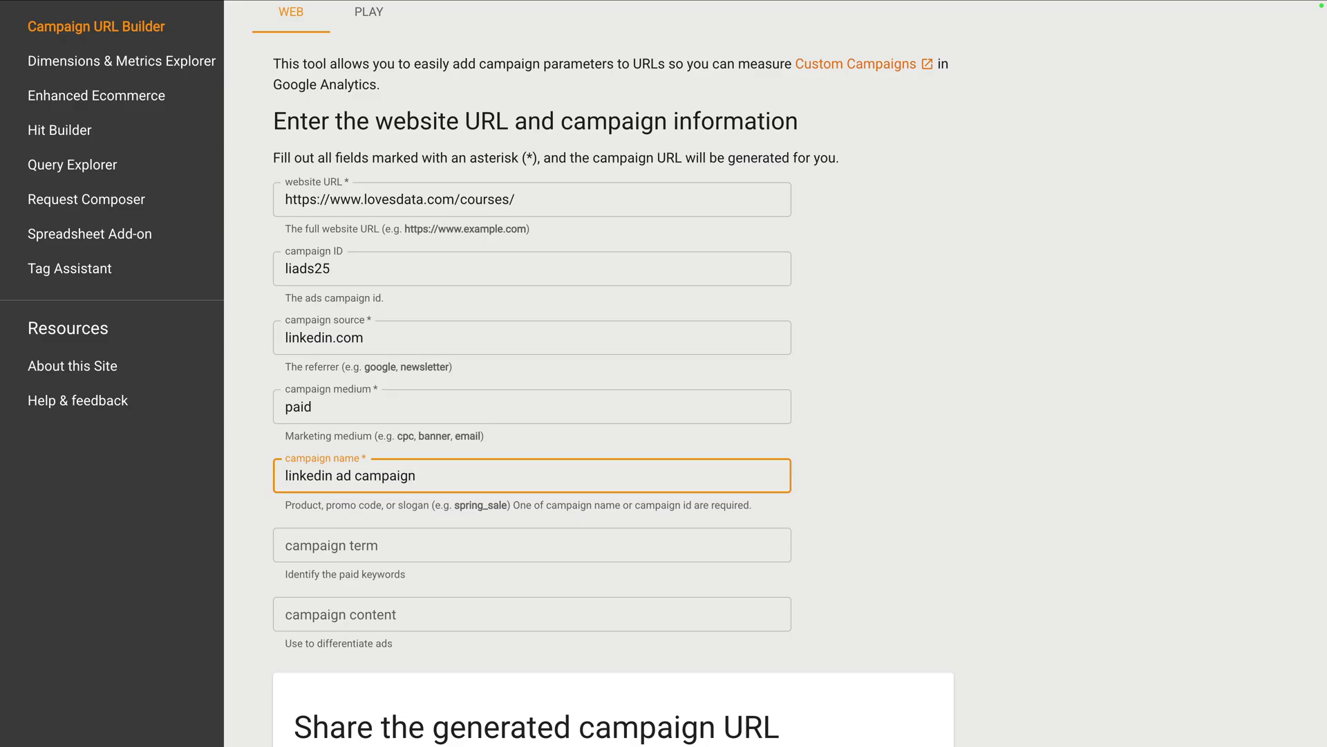
click(524, 449)
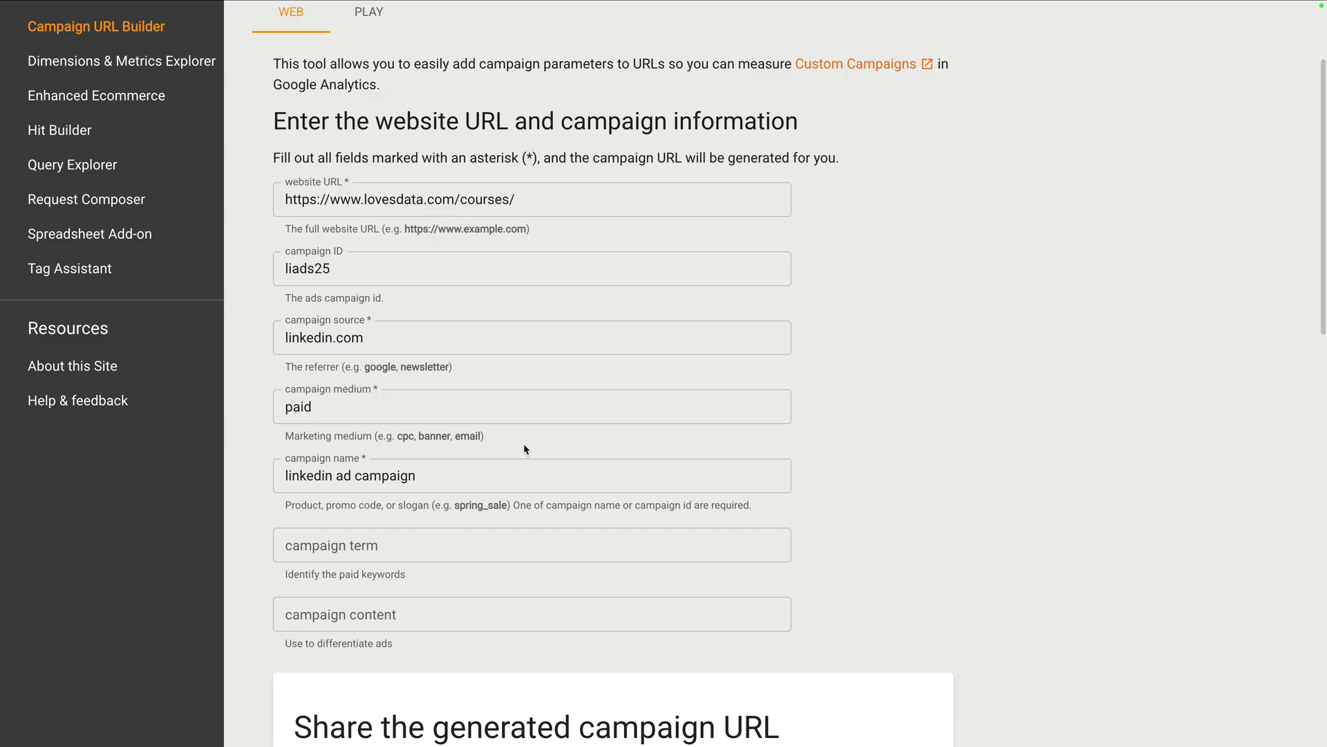
scroll(524, 449, down, 2)
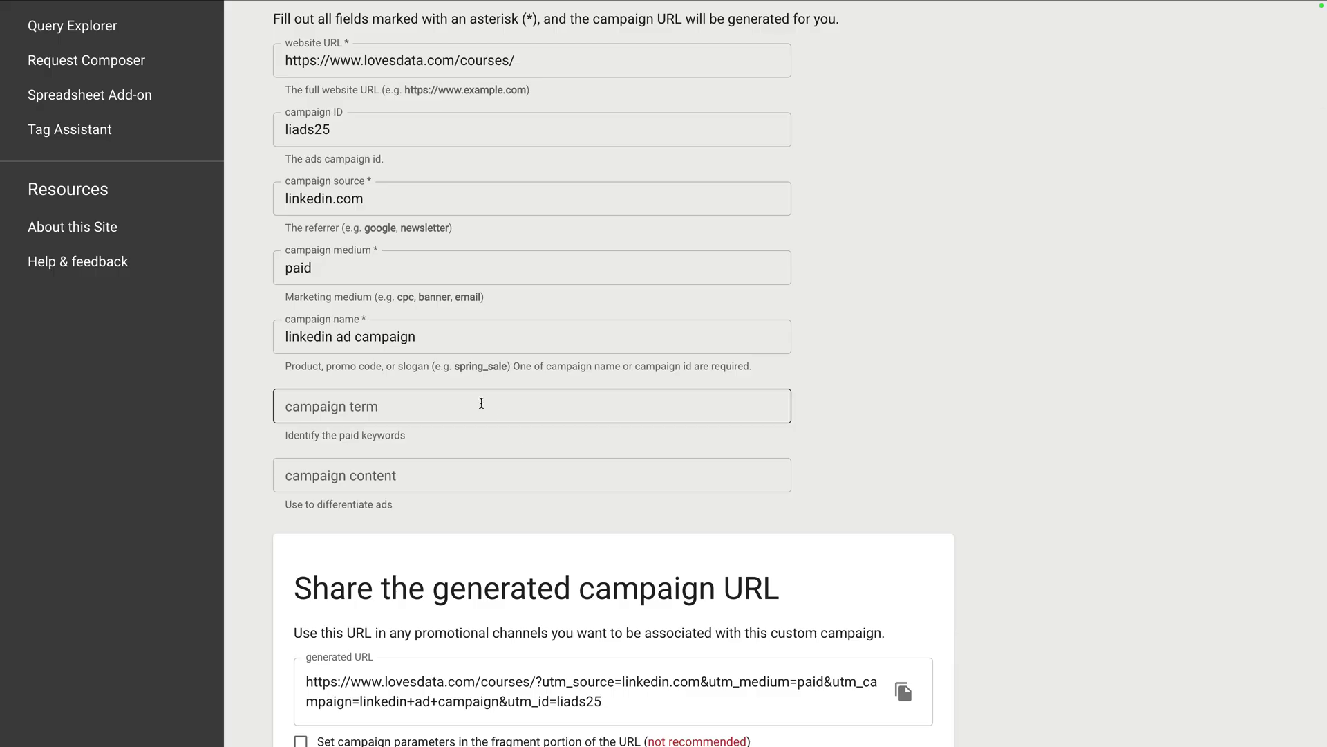
click(482, 403)
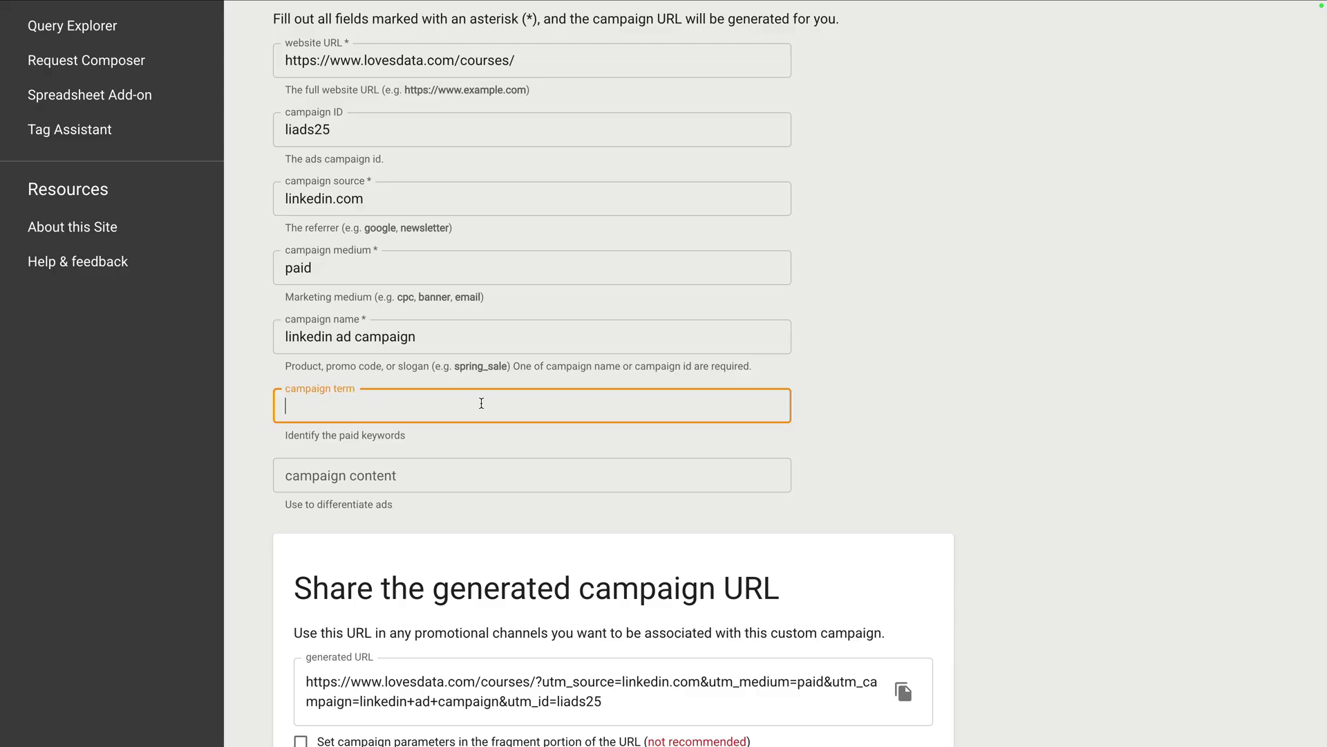
click(423, 473)
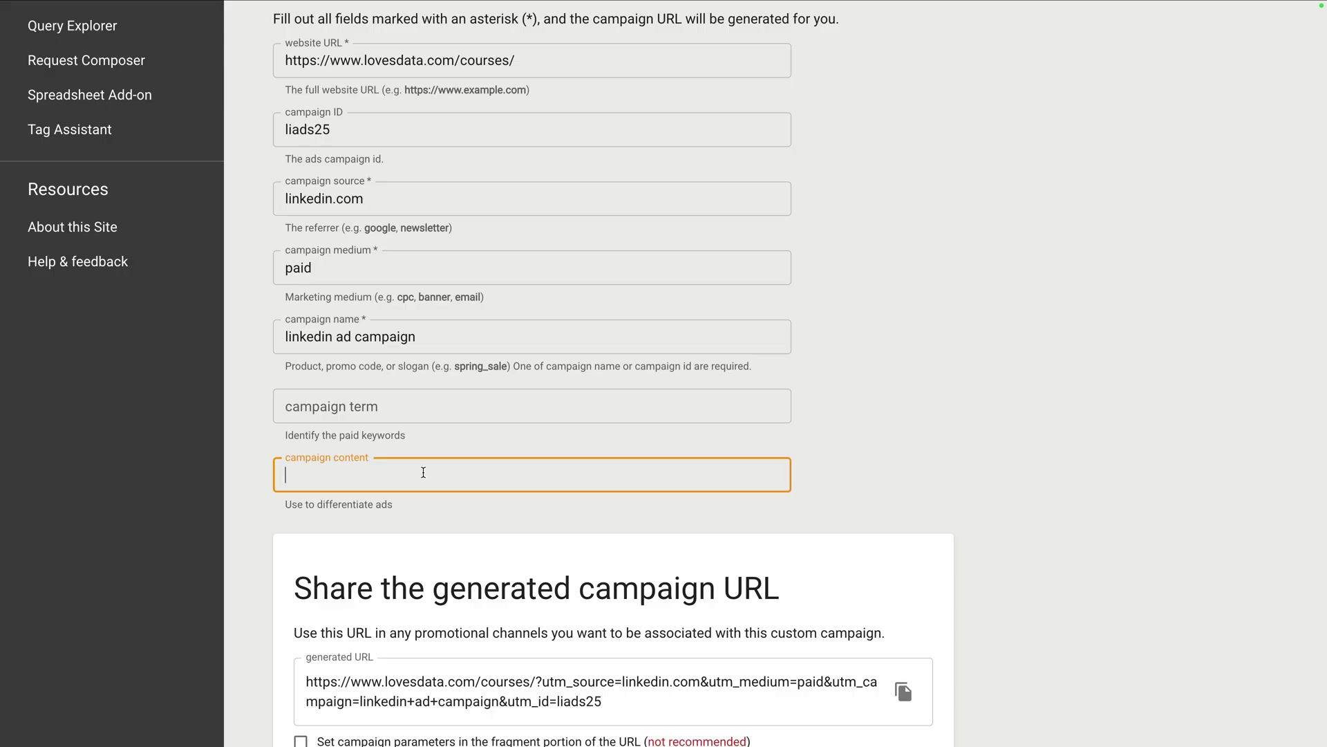
click(454, 443)
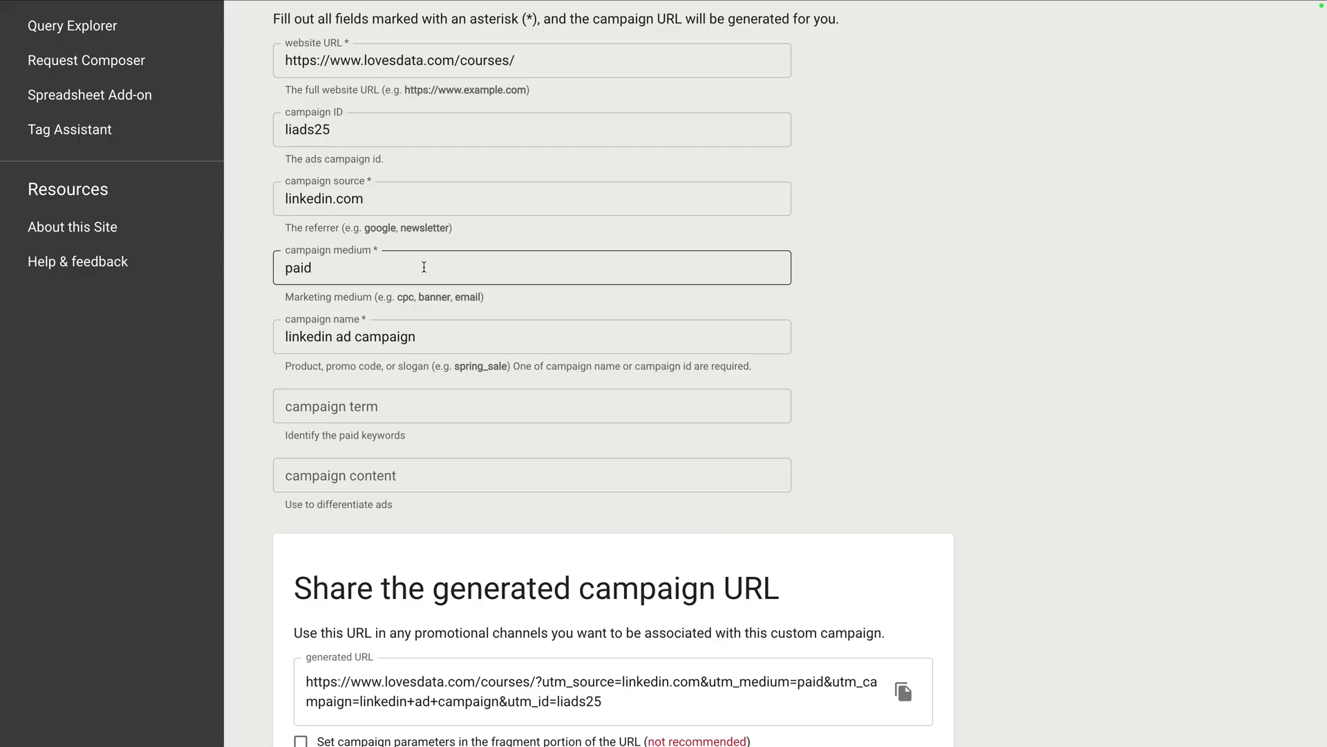
Step: Copy the generated campaign URL with the linkedin.com, paid and liads25 parameters
scroll(424, 267, down, 4)
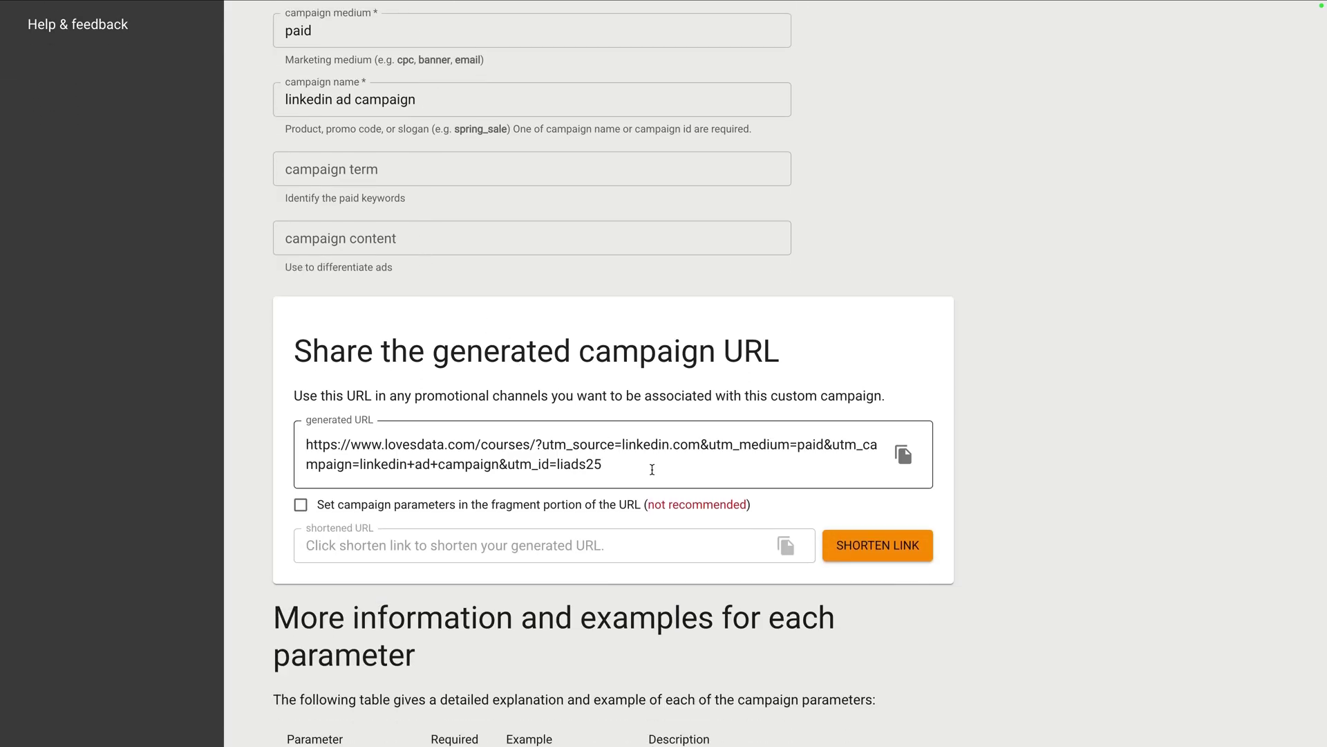
triple_click(654, 470)
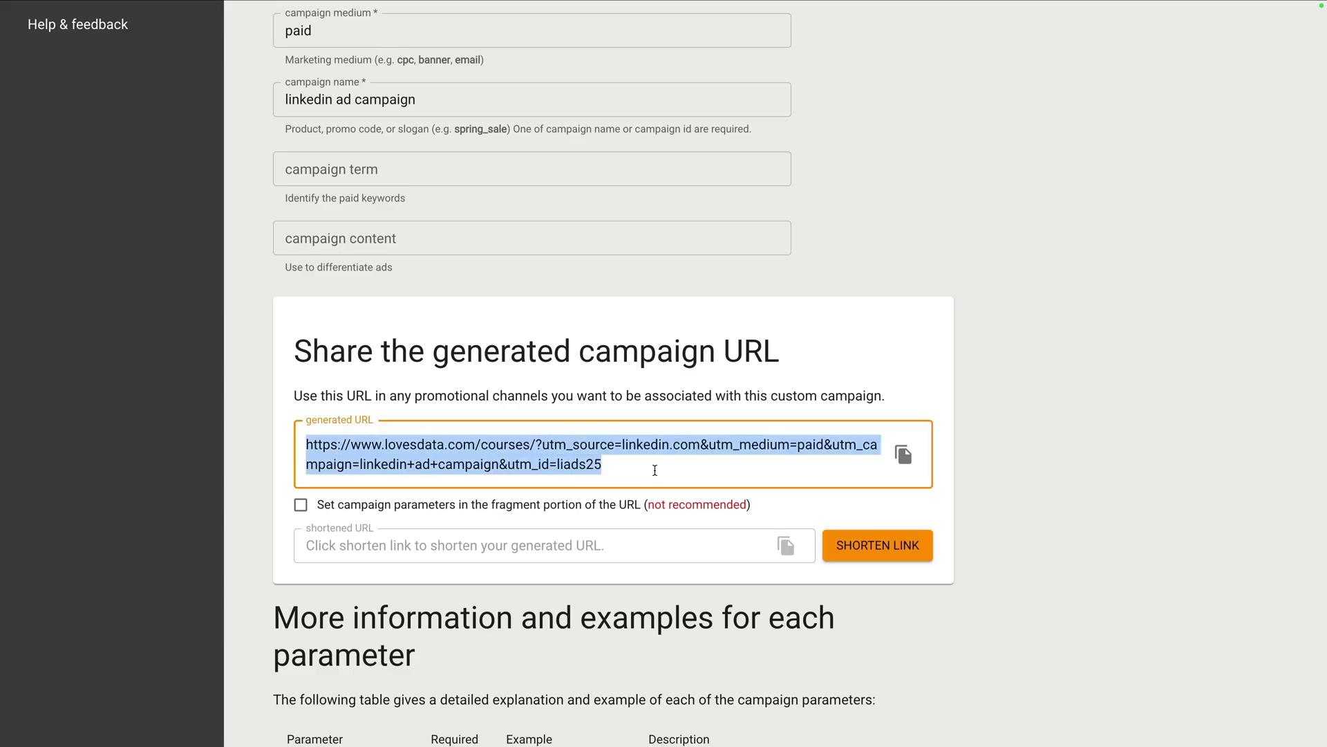
click(904, 455)
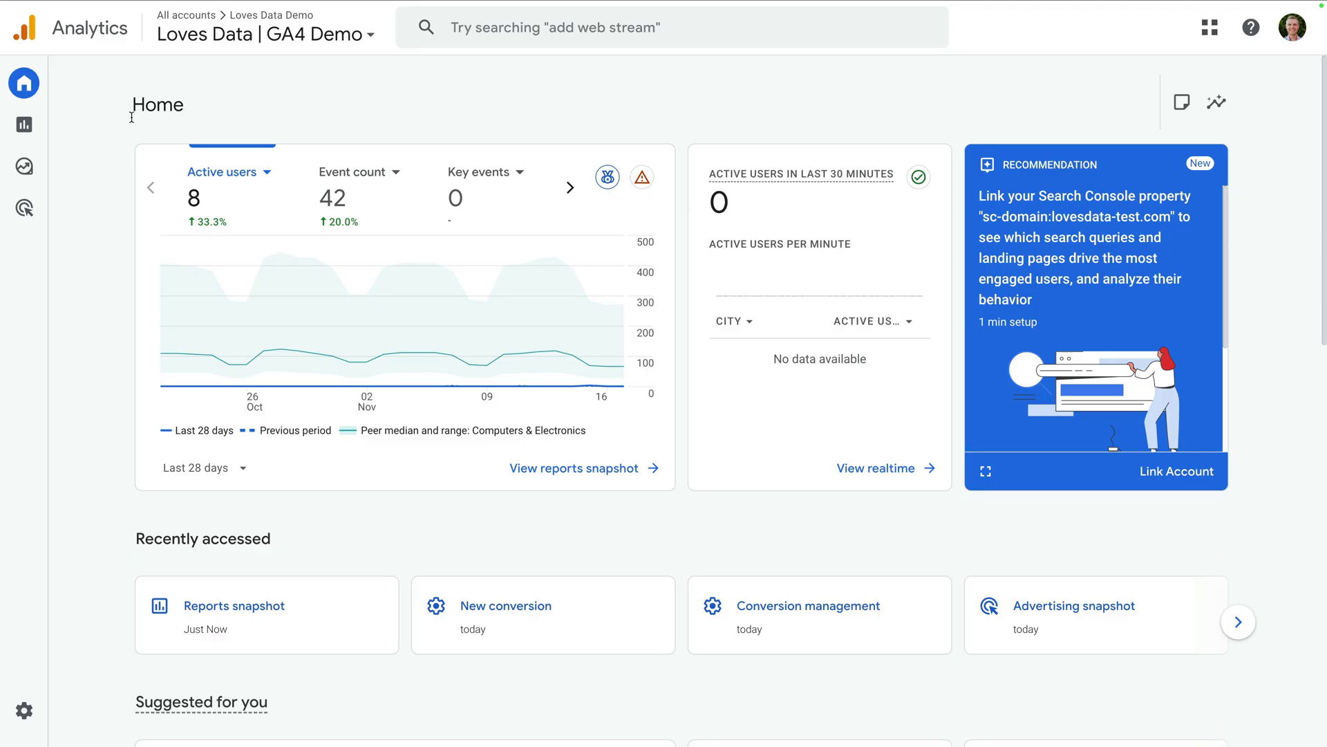
Step: Go to Advertising and open Conversion management under Tools
mouse_move(33, 145)
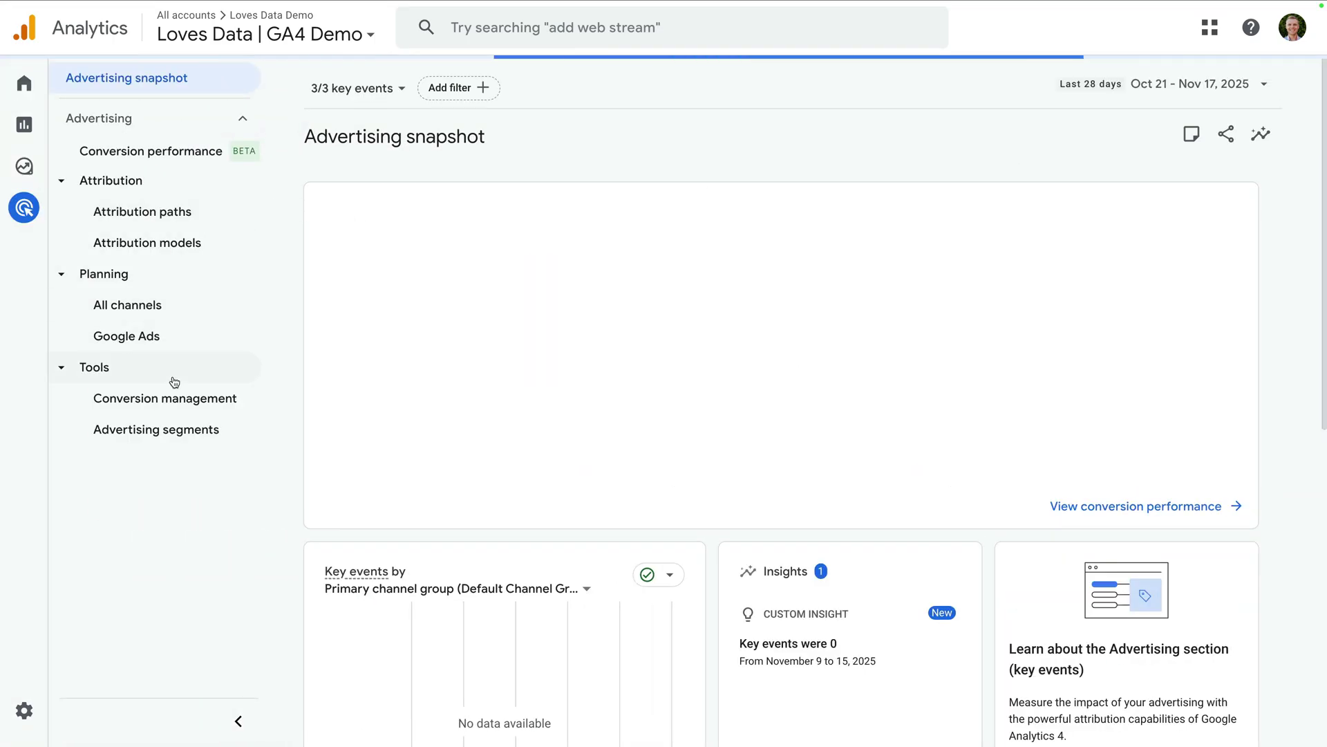
click(196, 408)
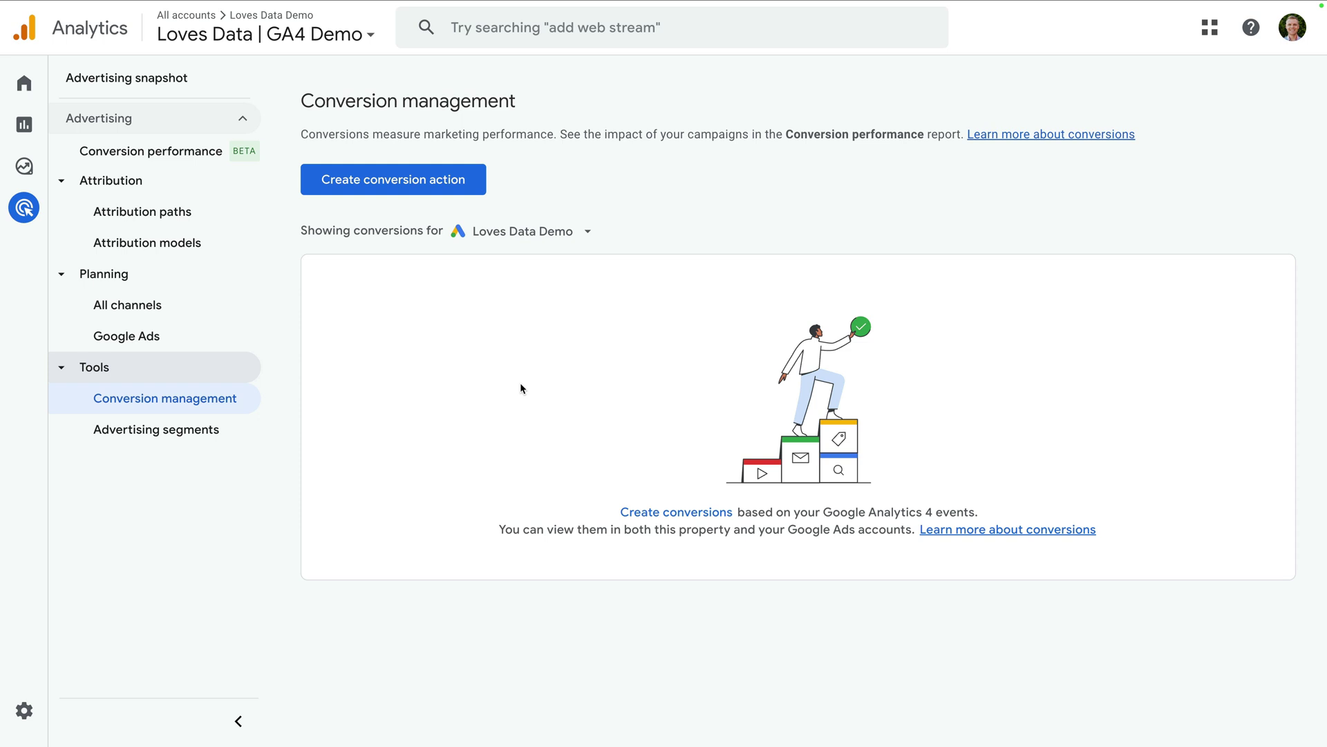
Step: Start a new conversion action for the Loves Data Demo Google Ads account
click(439, 182)
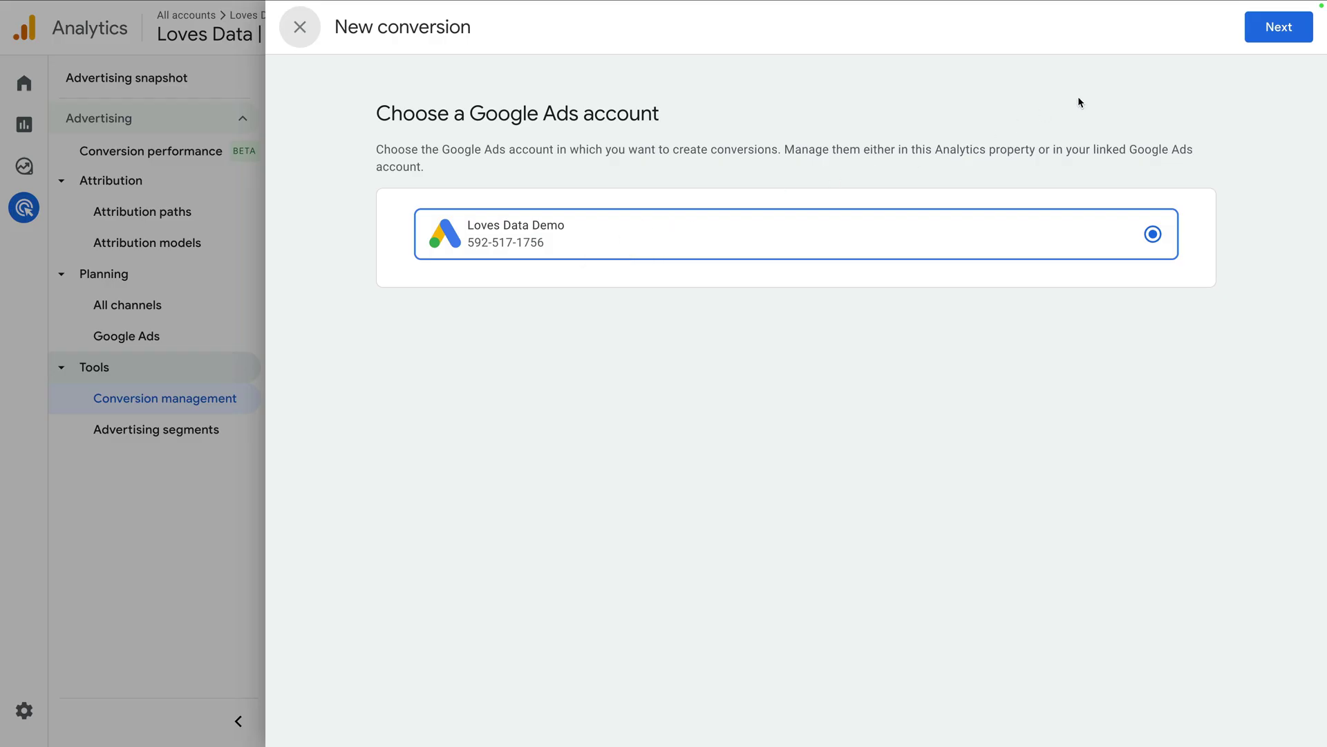
Step: Continue with Loves Data Demo, select generate_lead and give it the Submit lead form category
click(1278, 35)
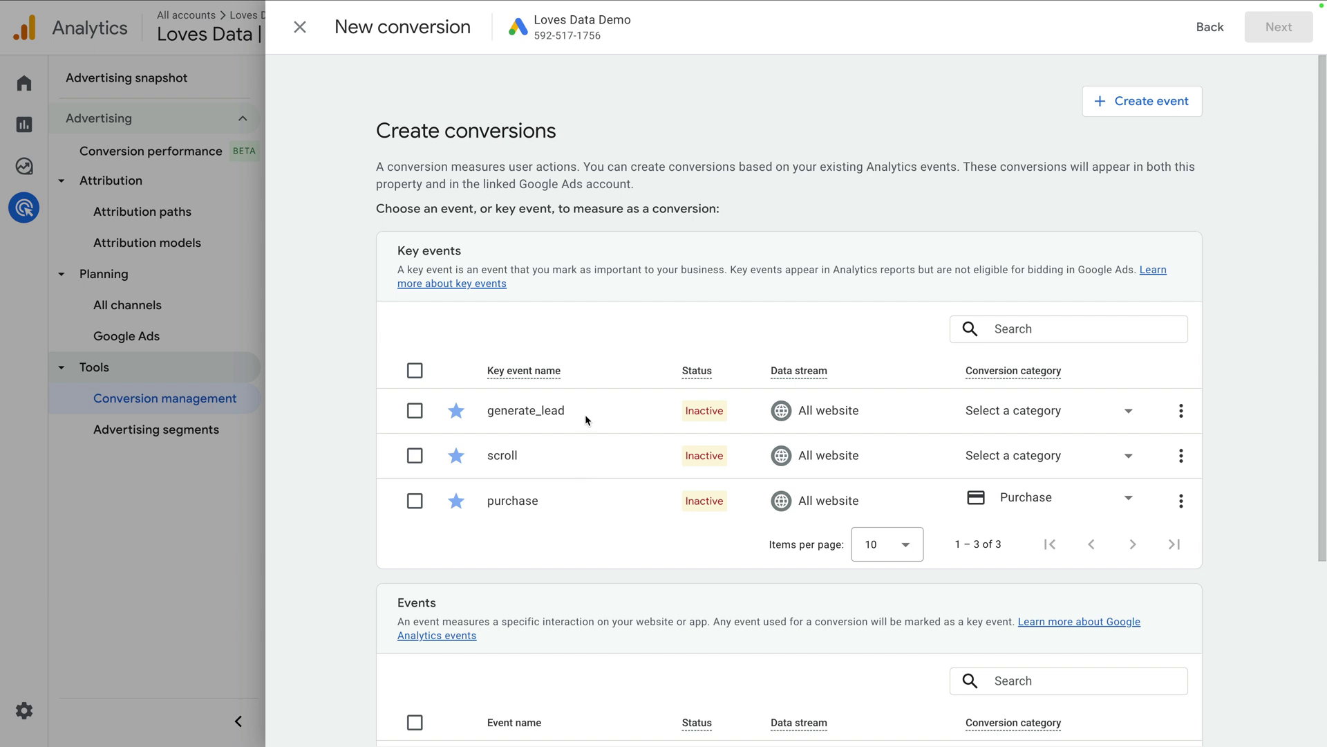
scroll(585, 414, down, 4)
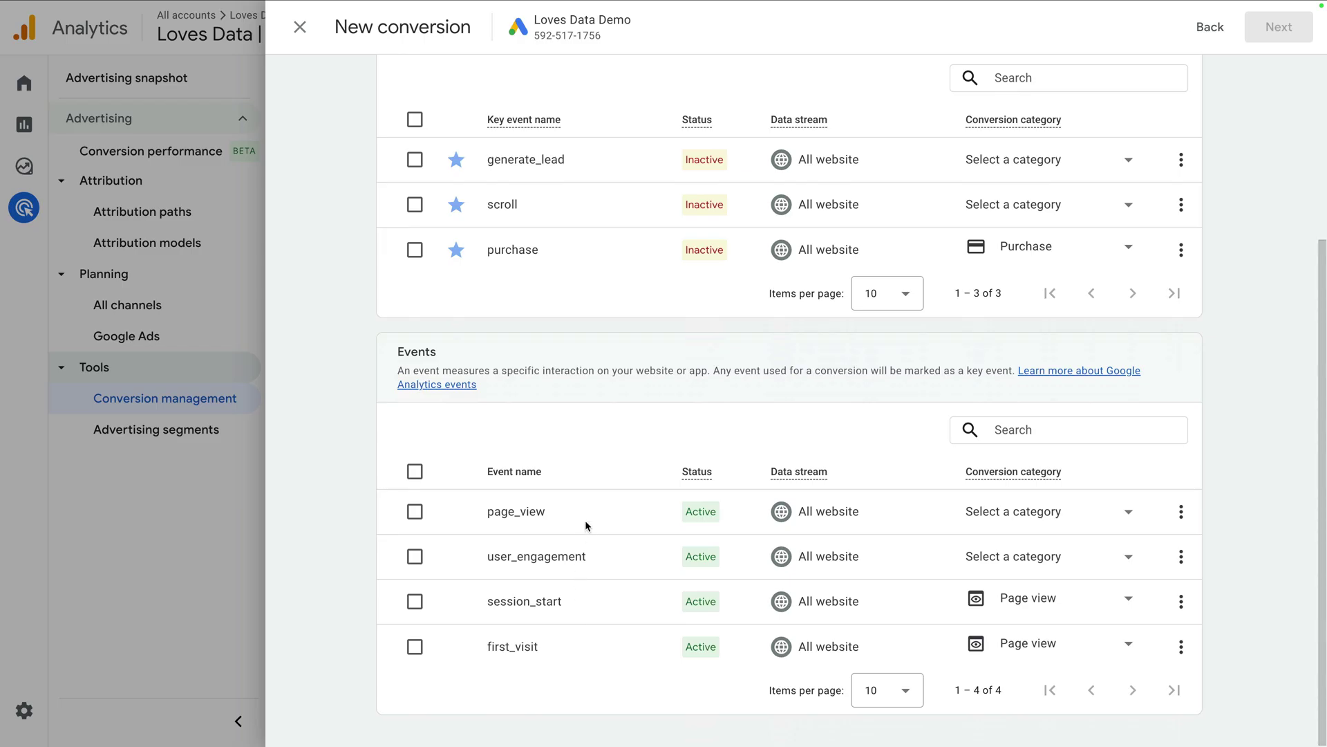
scroll(585, 520, up, 4)
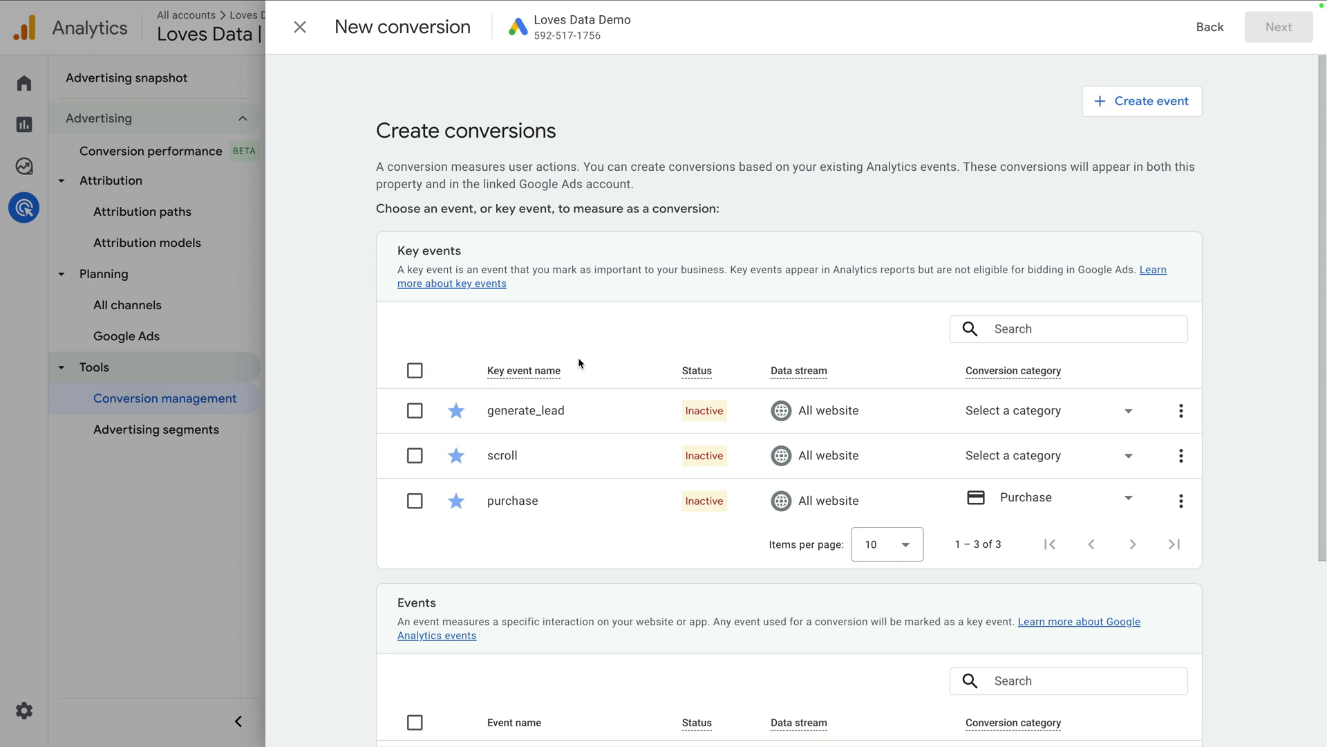
click(416, 411)
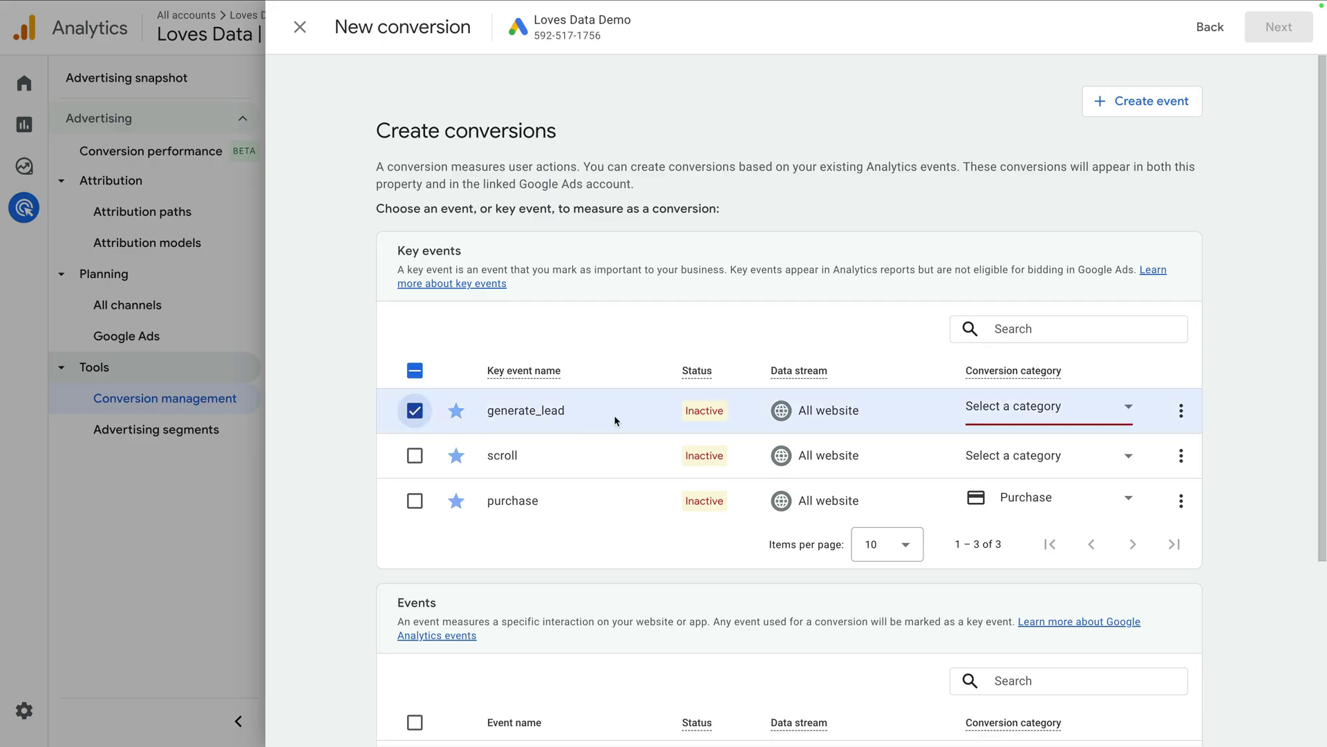
click(1111, 413)
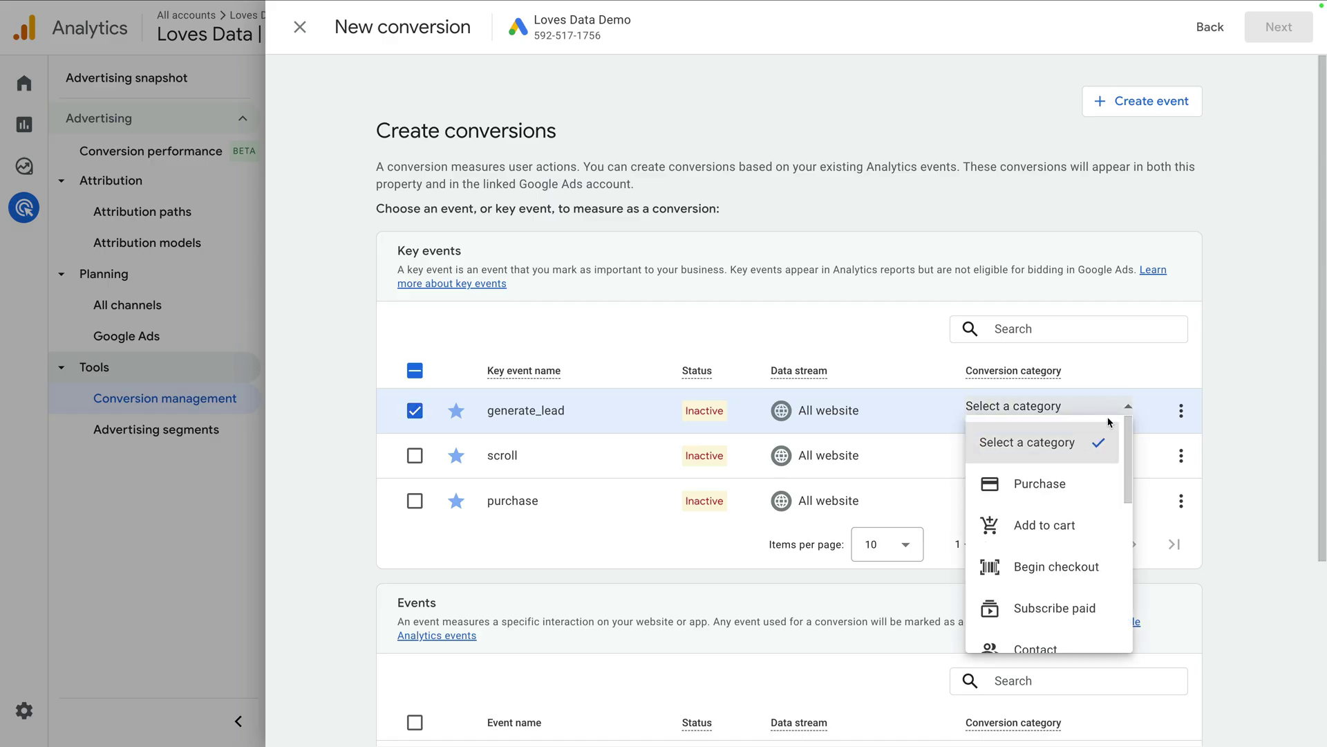
scroll(1095, 489, down, 2)
scroll(1095, 491, down, 1)
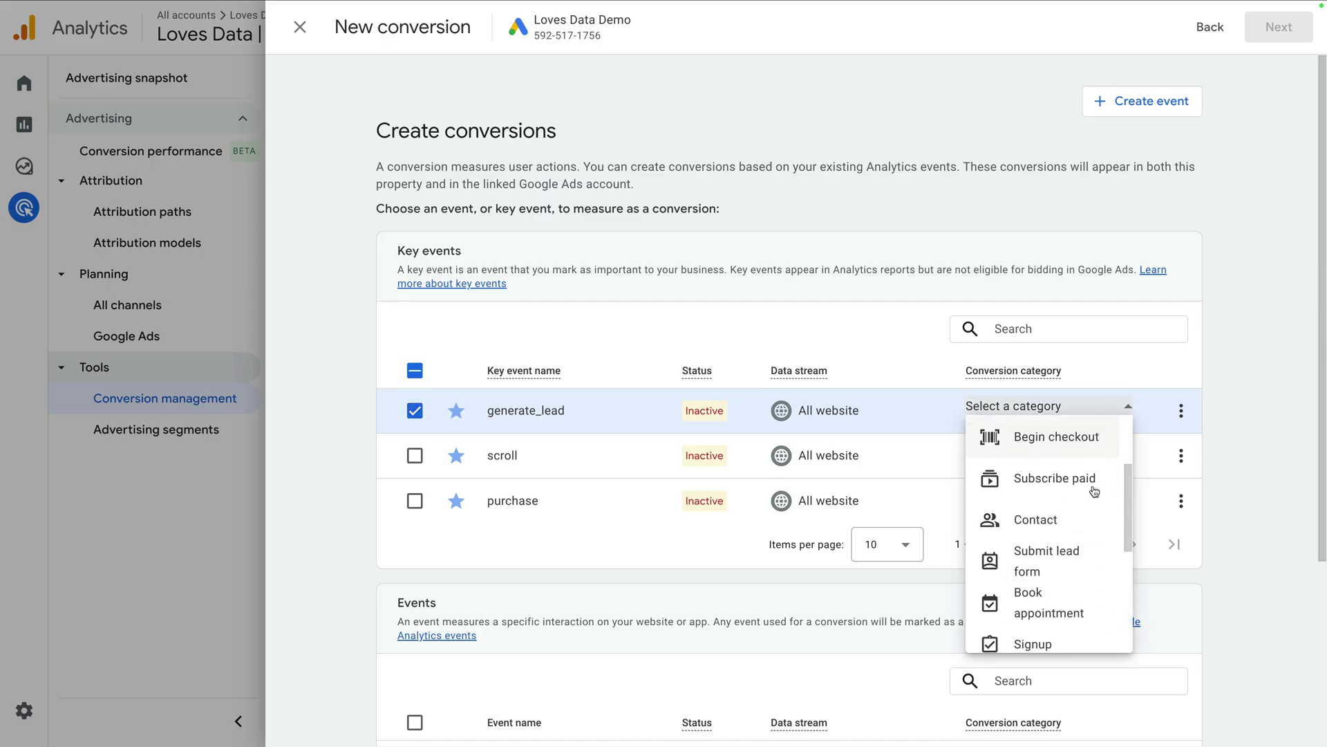
click(1062, 550)
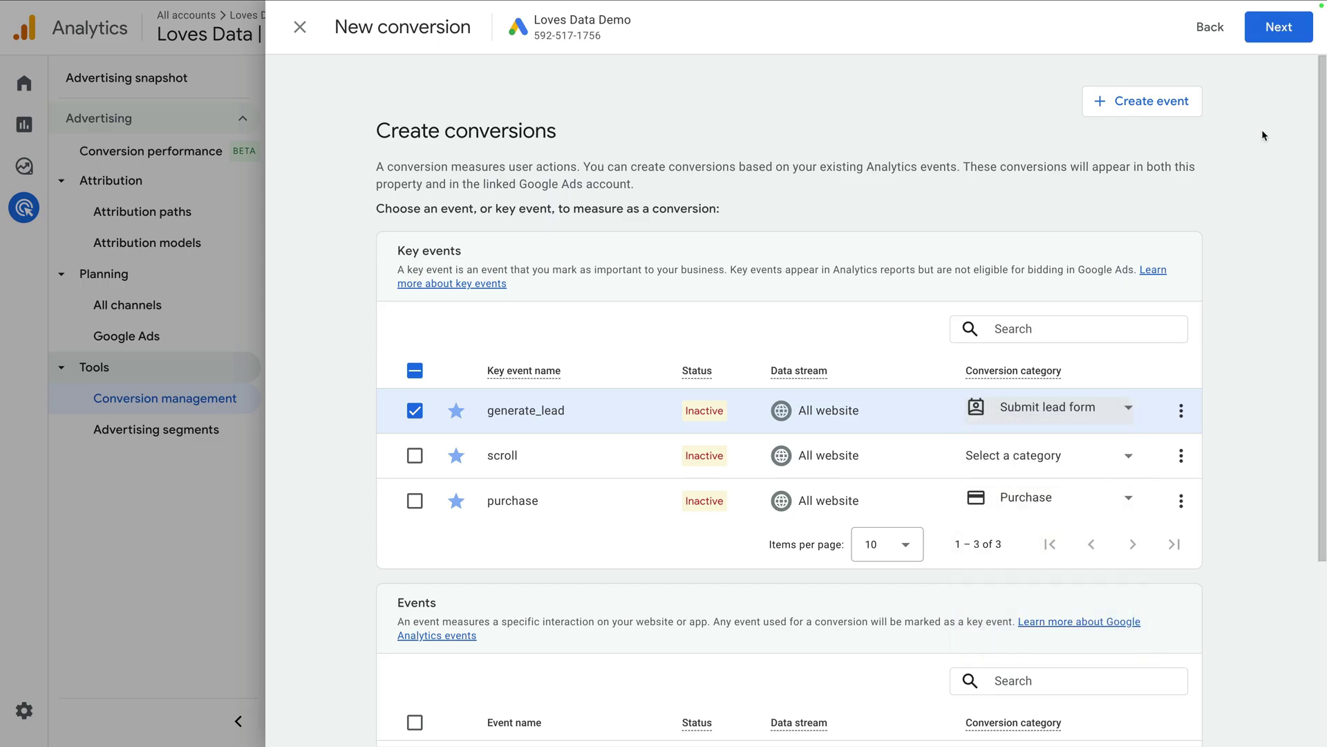
Step: Review the generate_lead 'Submit lead form' conversion and save it to Google Ads
click(1283, 36)
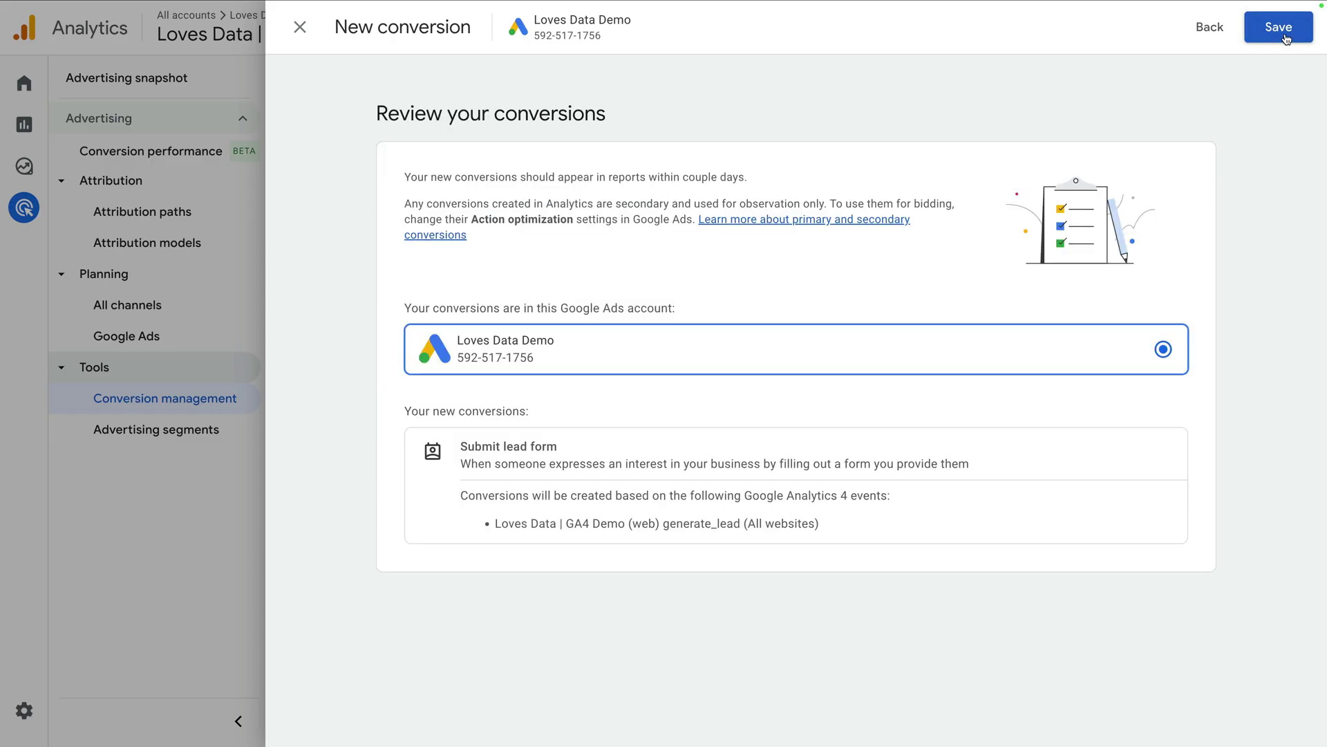
click(1286, 38)
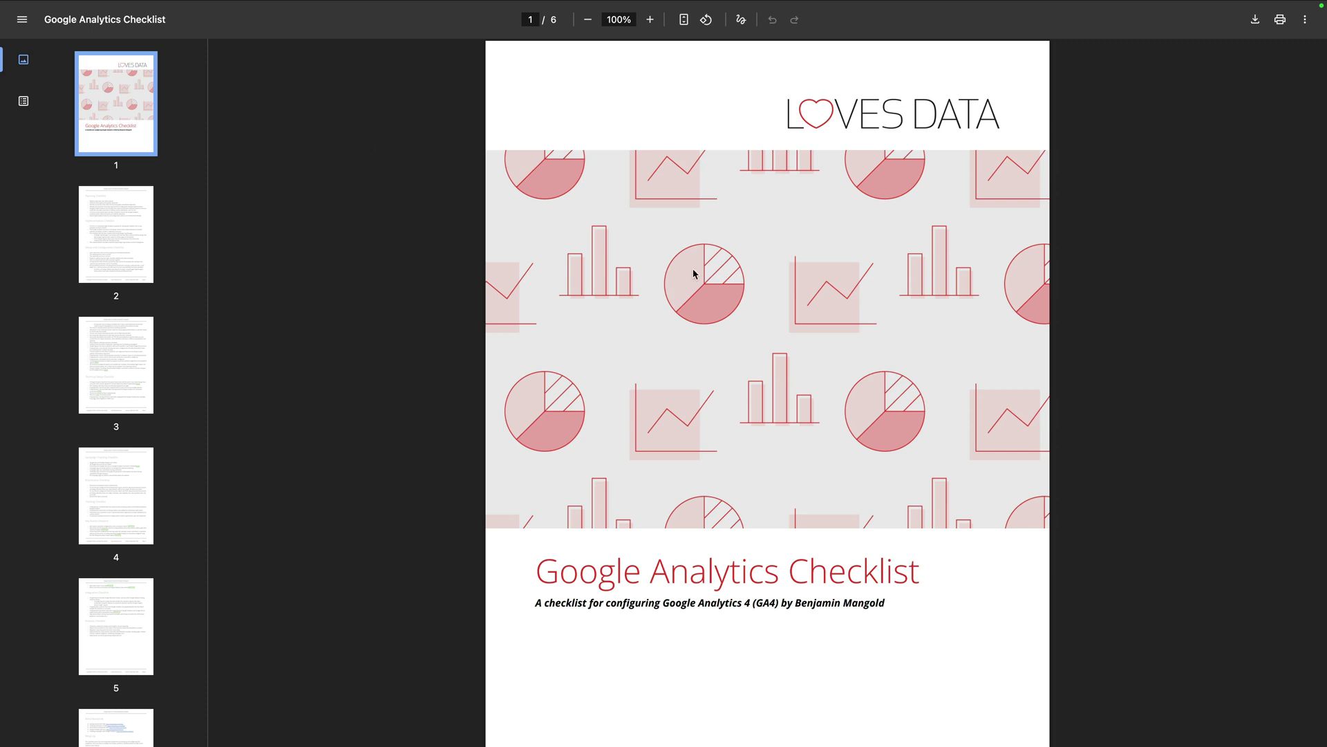
Step: Scroll through pages 1 to 3 of the Google Analytics Checklist PDF
scroll(717, 284, down, 2)
scroll(716, 283, down, 5)
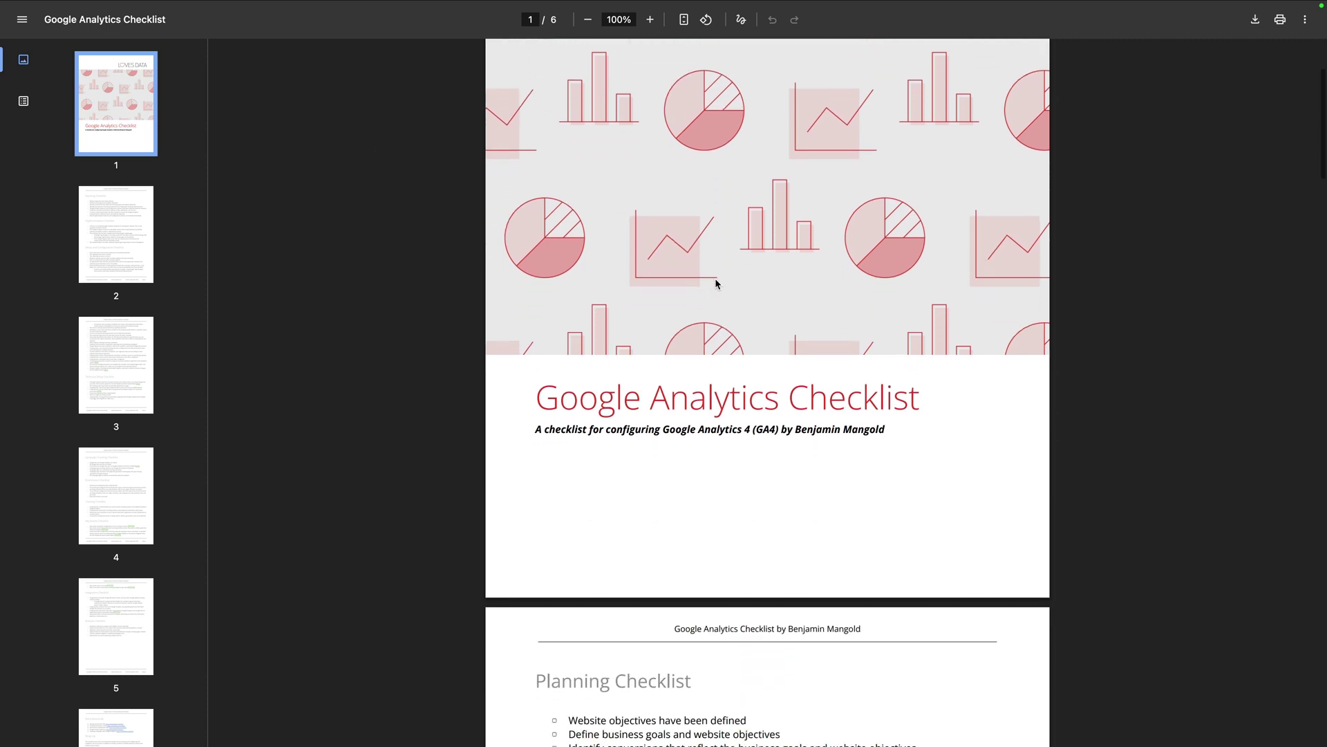
scroll(716, 283, down, 4)
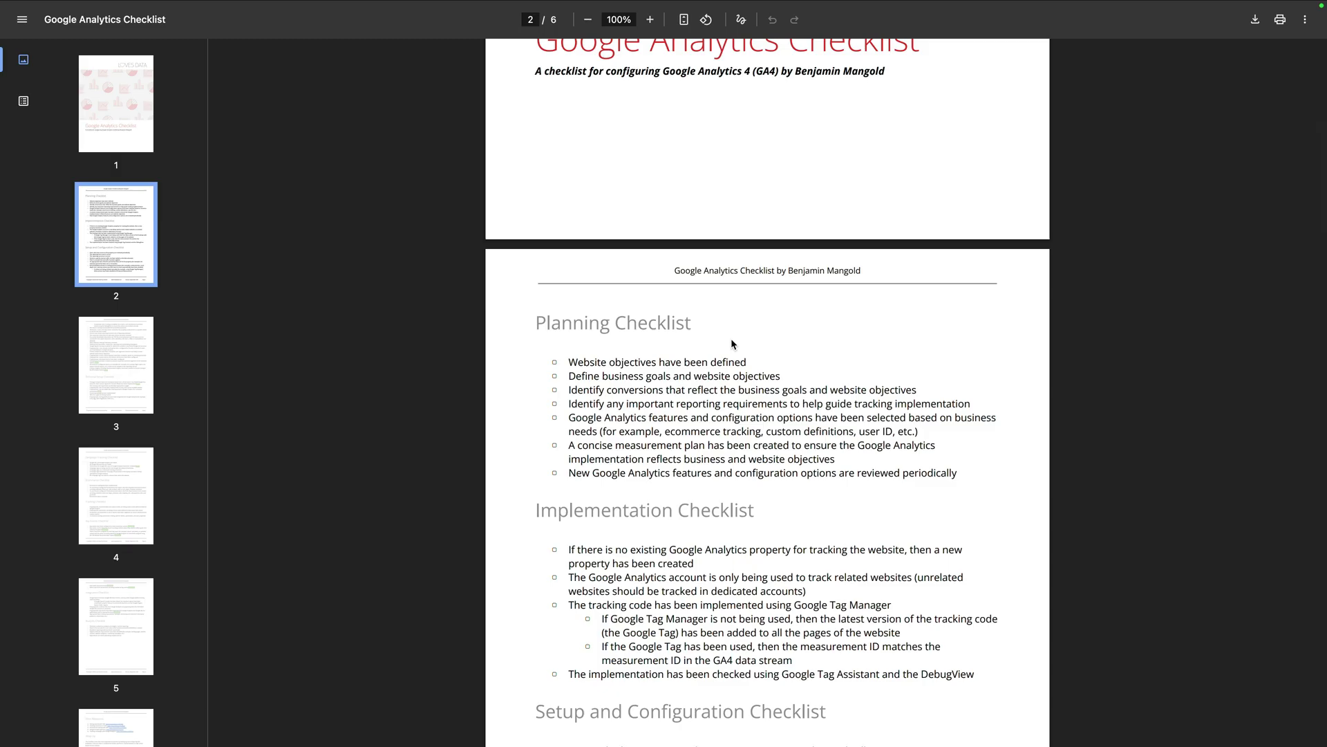
scroll(731, 339, down, 5)
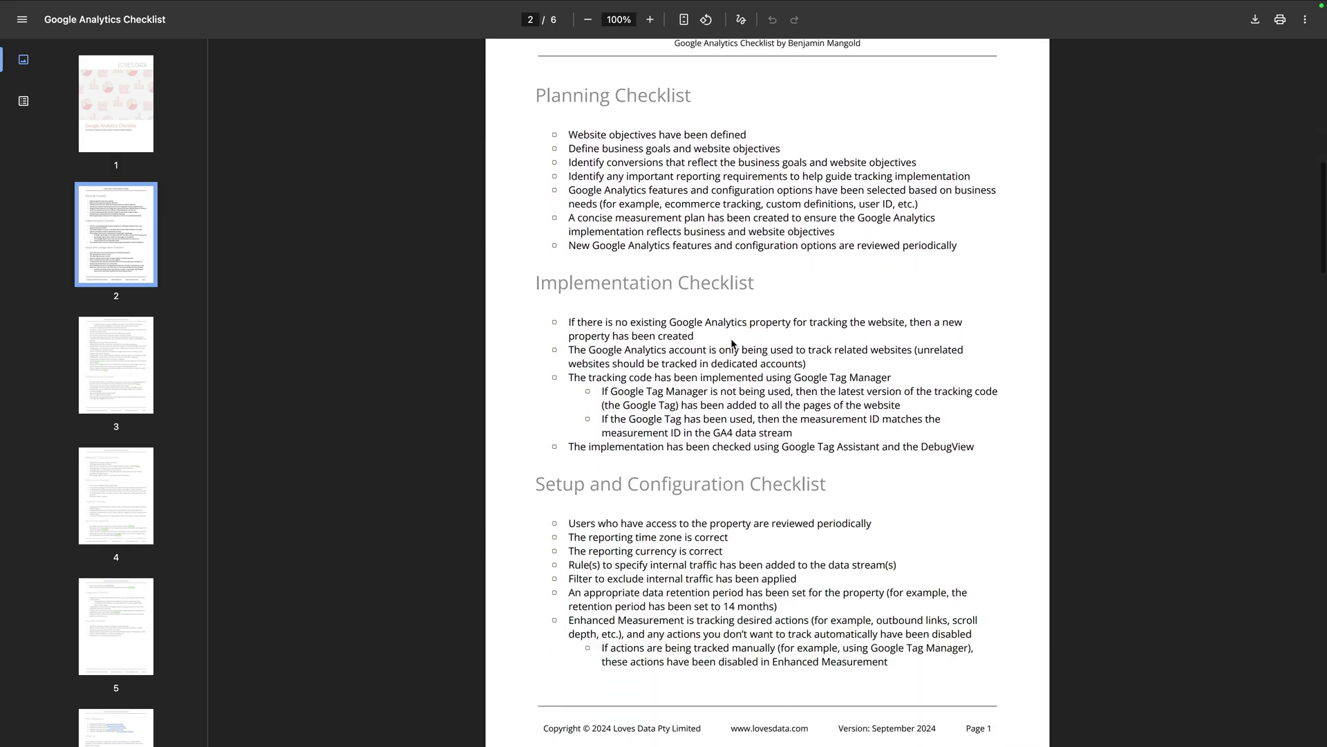
scroll(731, 343, down, 7)
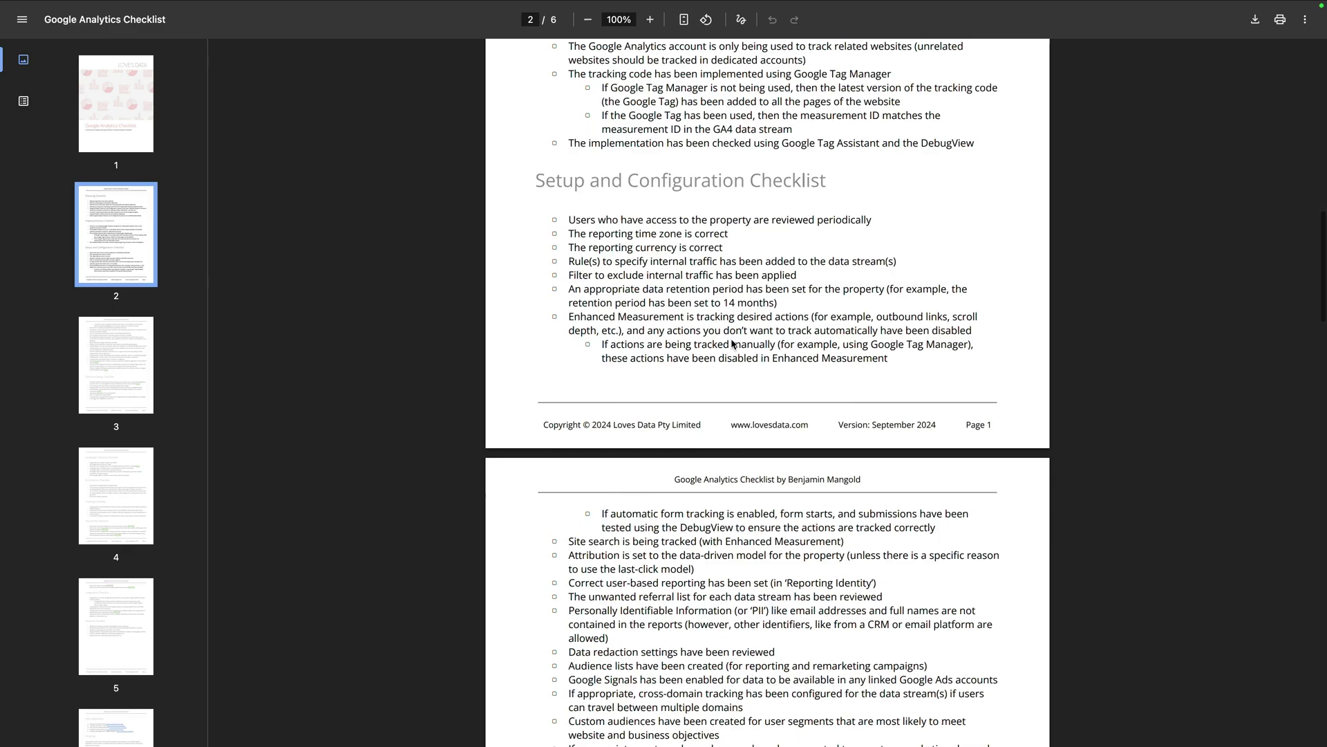
scroll(733, 343, down, 3)
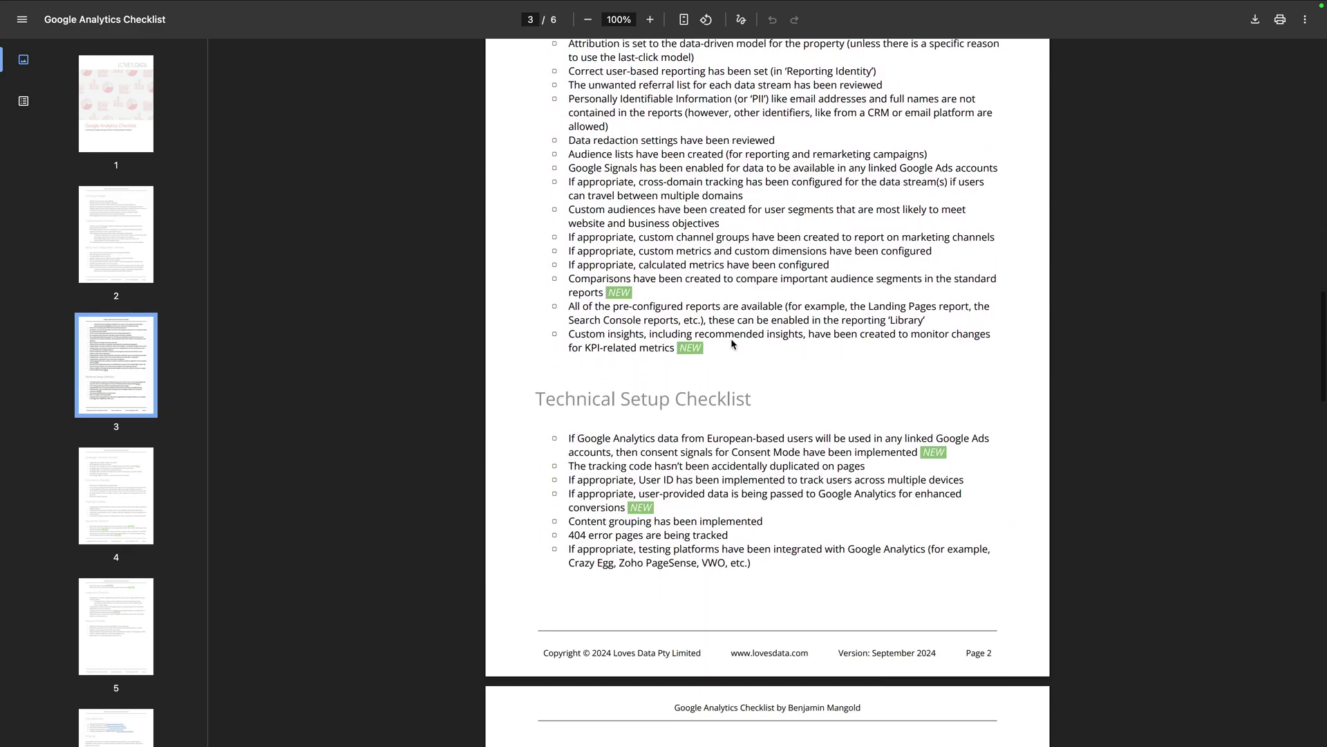
scroll(732, 342, down, 1)
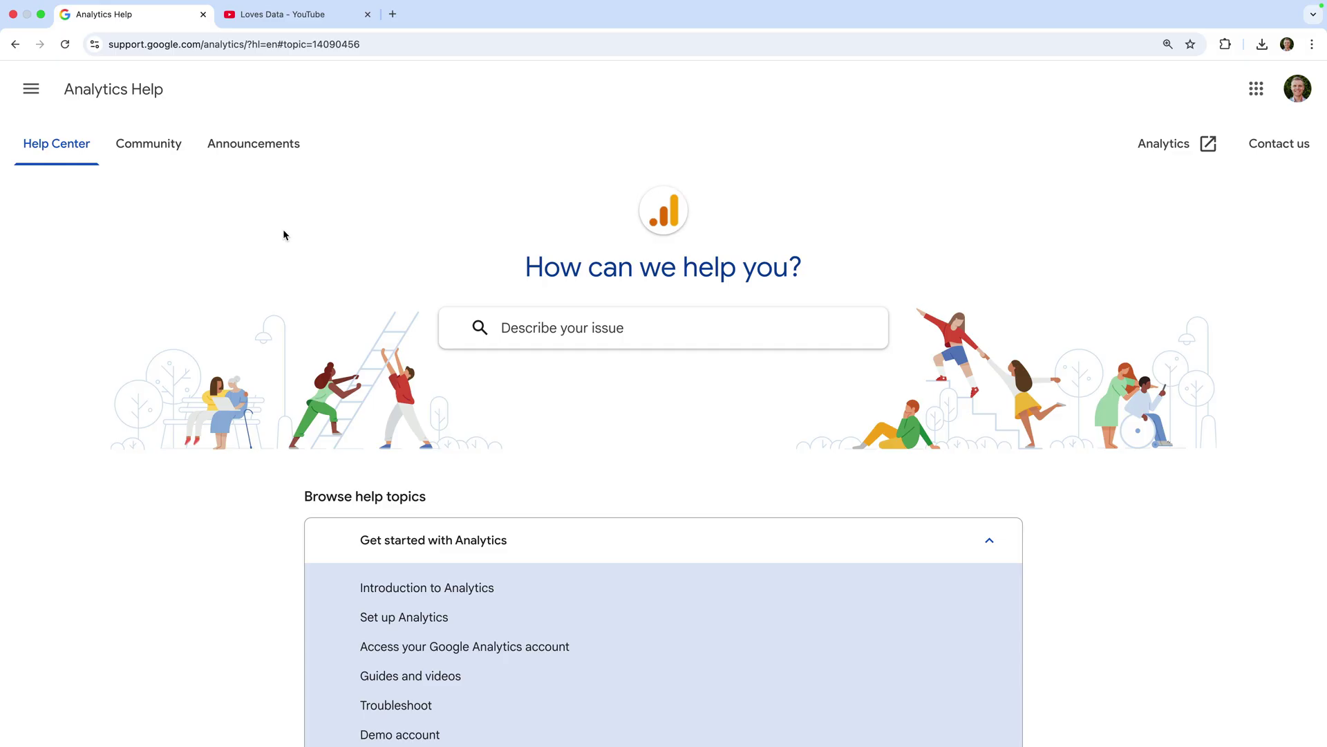
Step: Browse the Help Center topics and open the Analytics Help Community page
scroll(386, 345, down, 3)
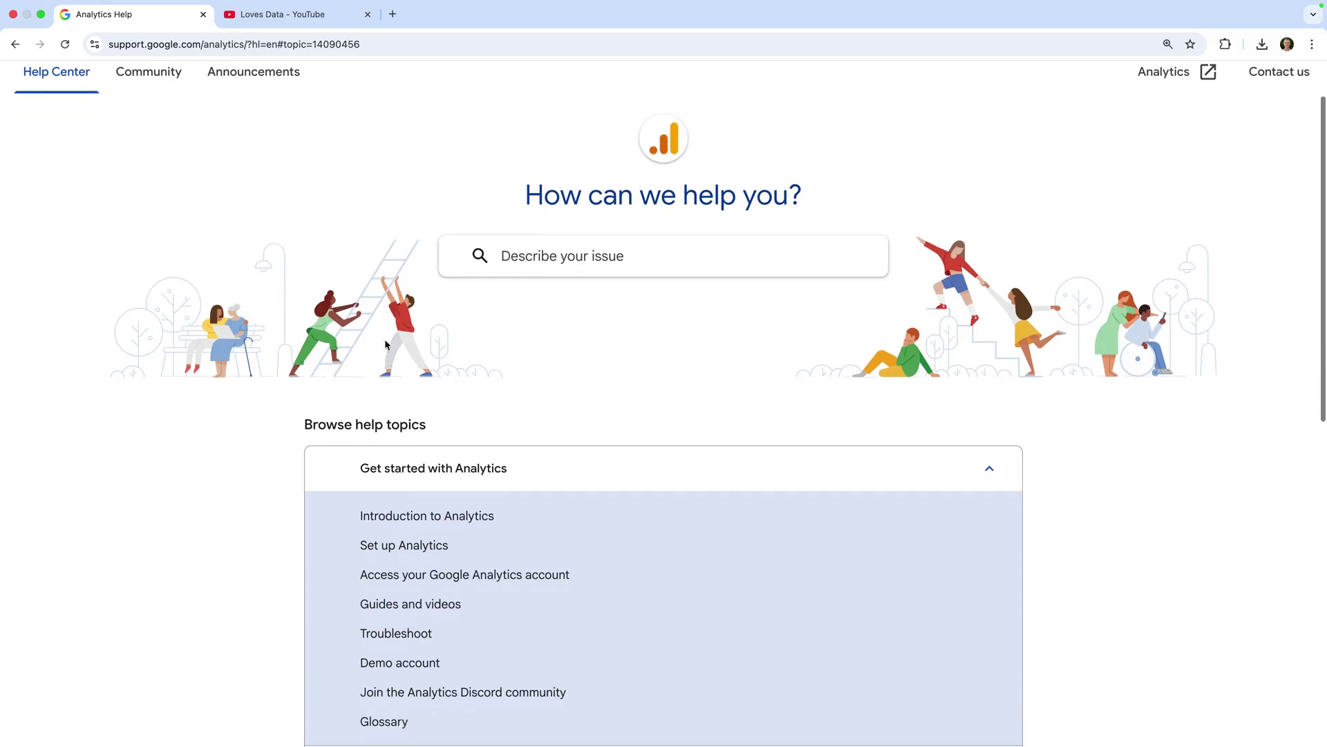
scroll(386, 345, down, 6)
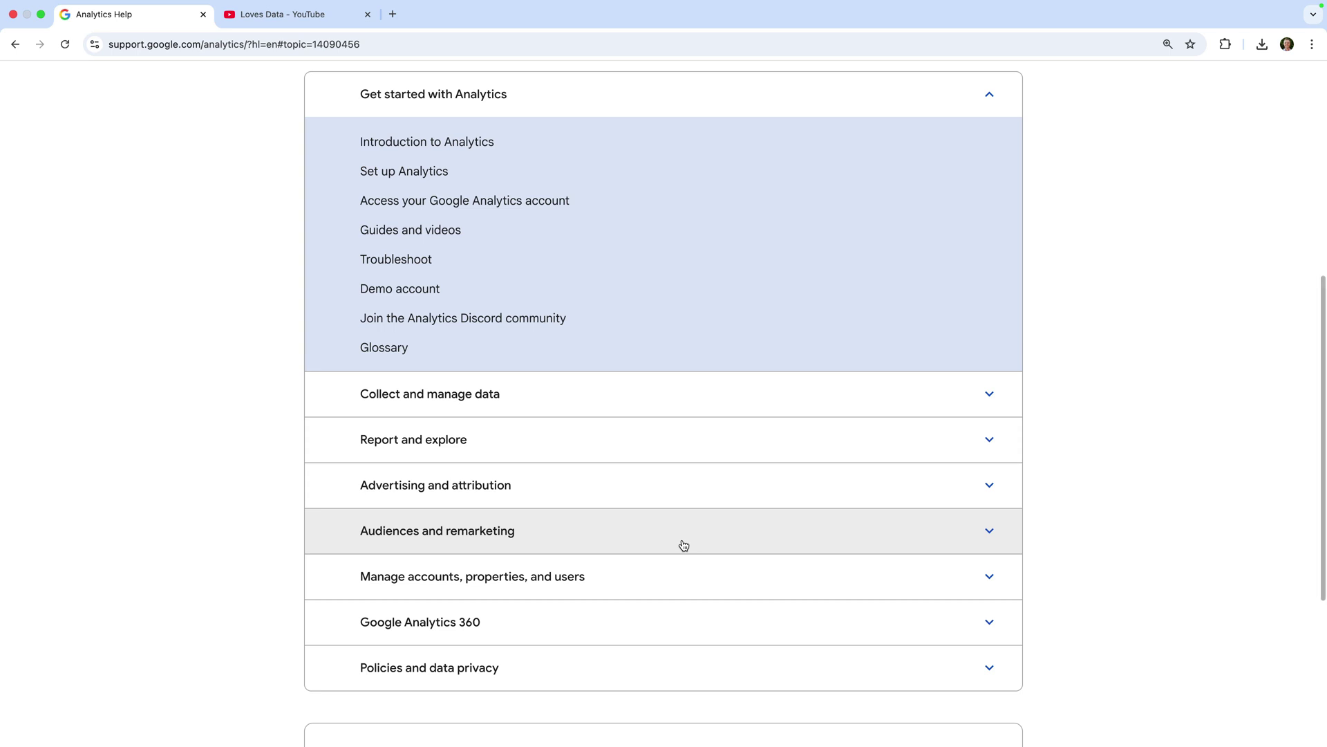
scroll(684, 546, up, 6)
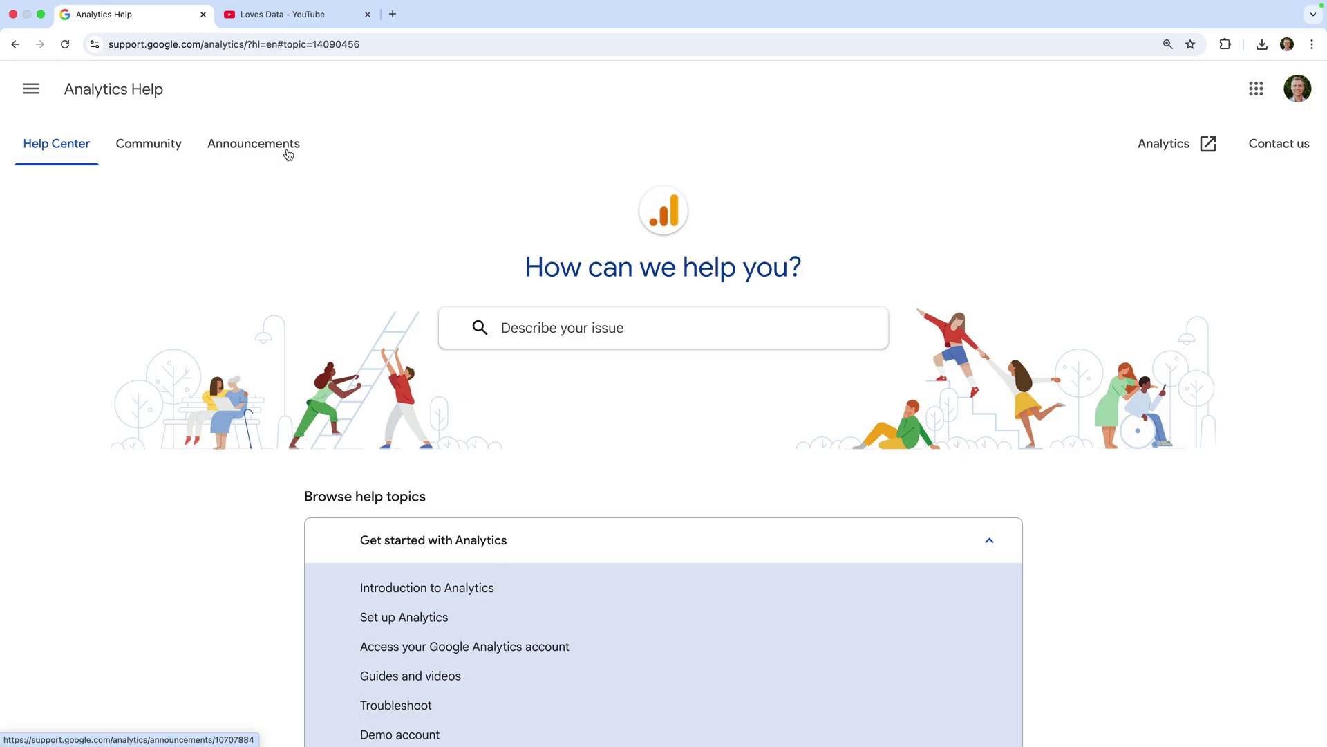
click(173, 156)
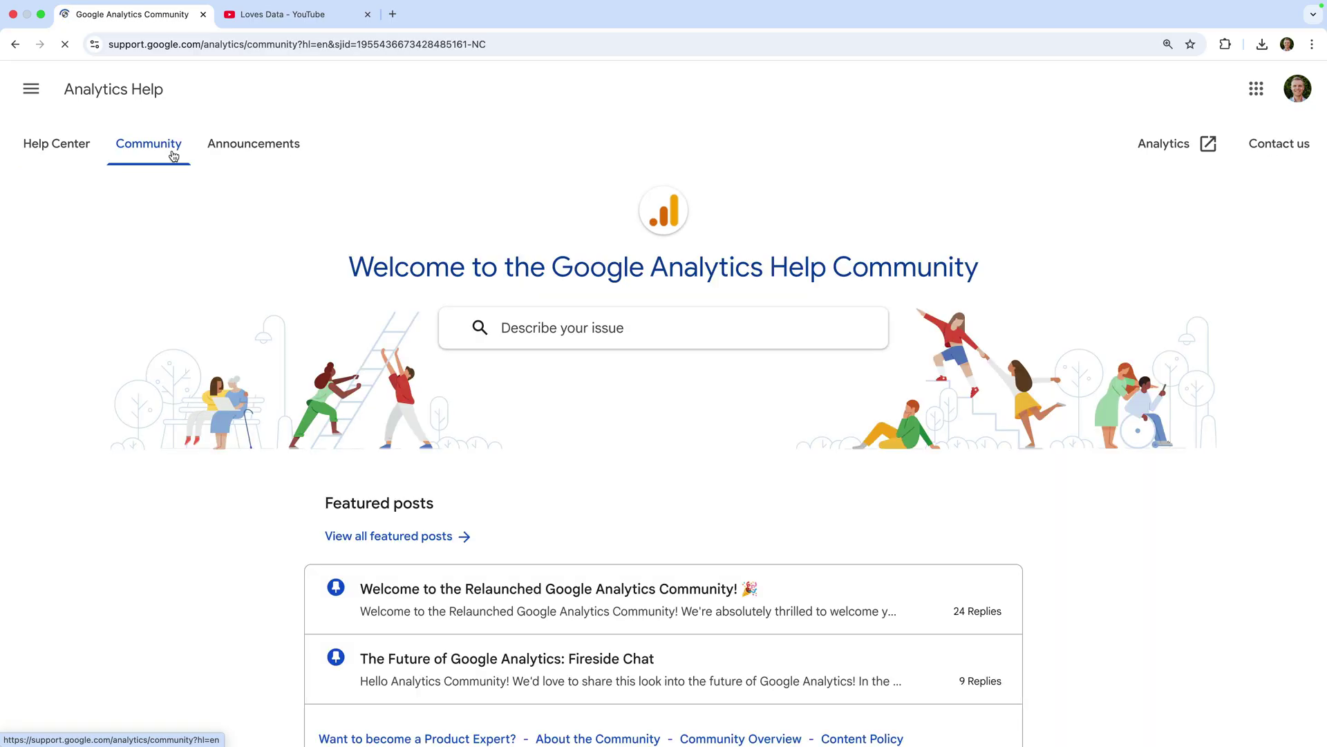
Step: Look over the Community categories, then switch to the Loves Data YouTube channel
scroll(262, 256, down, 5)
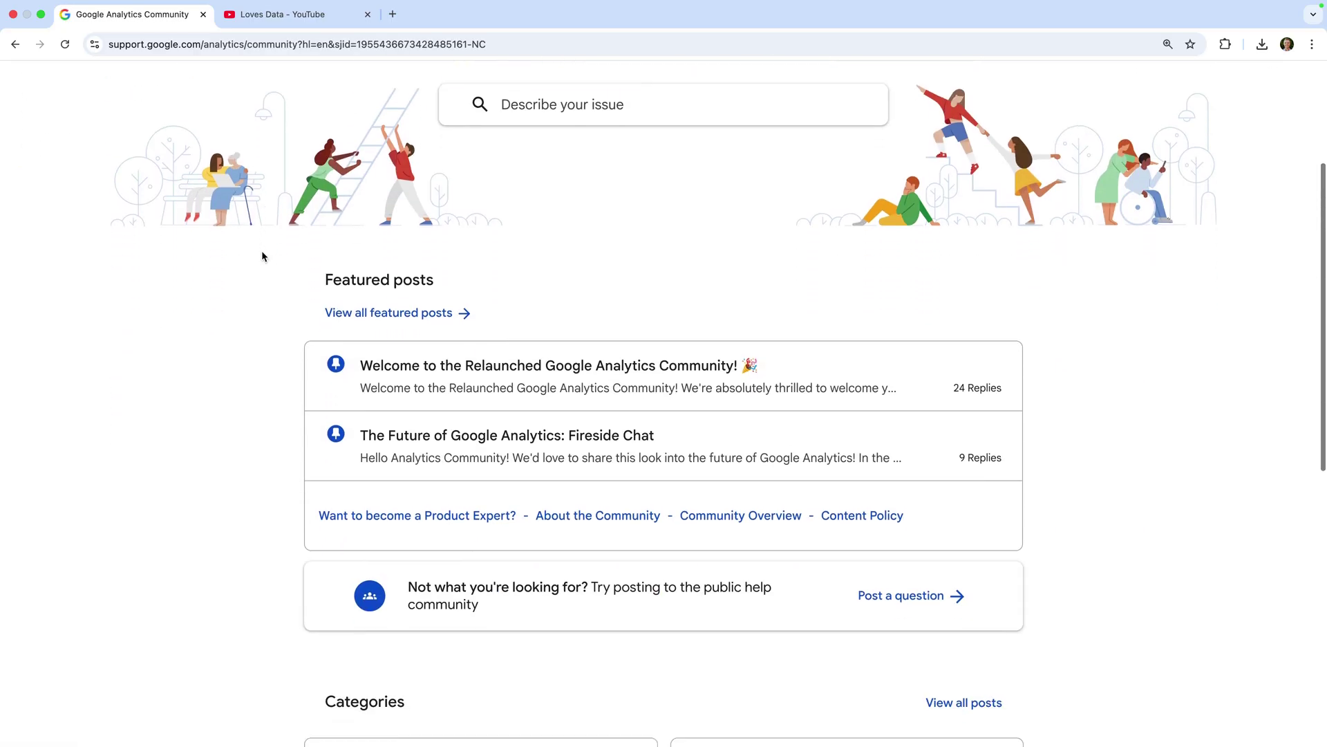
scroll(262, 256, down, 5)
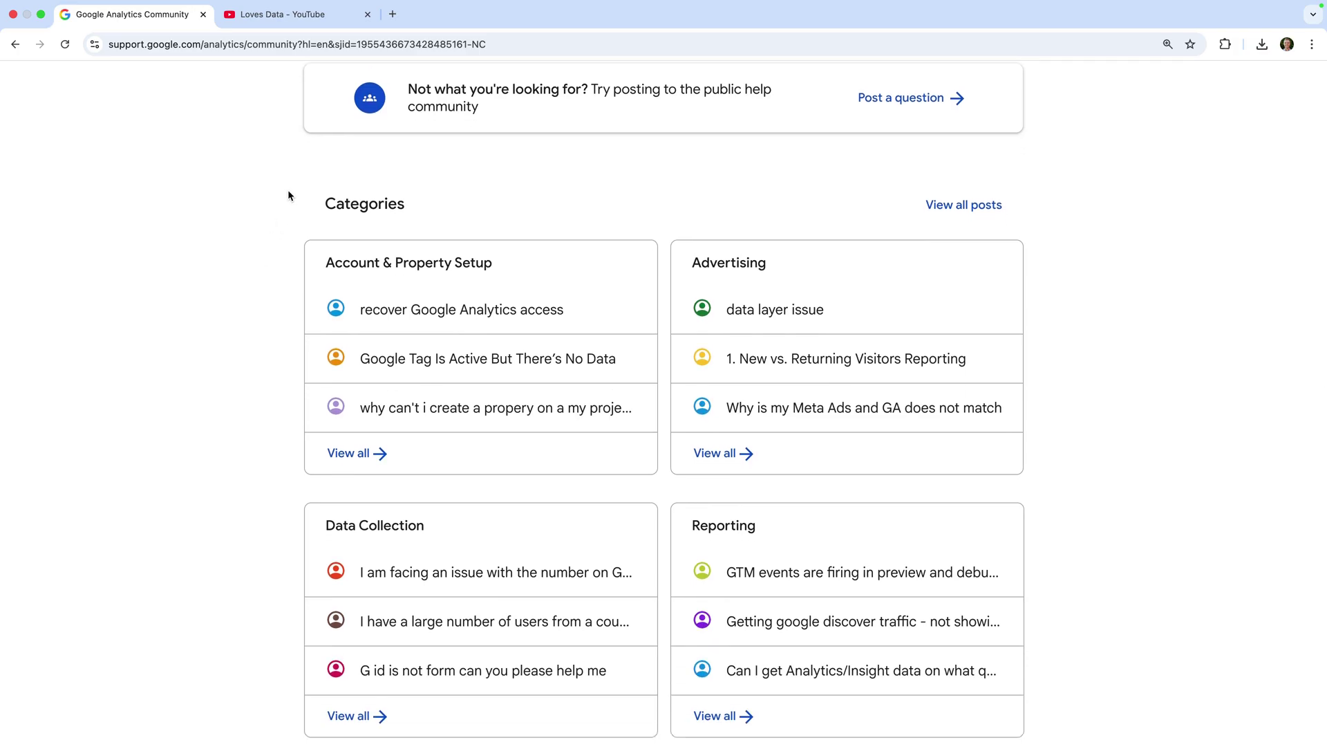
click(334, 17)
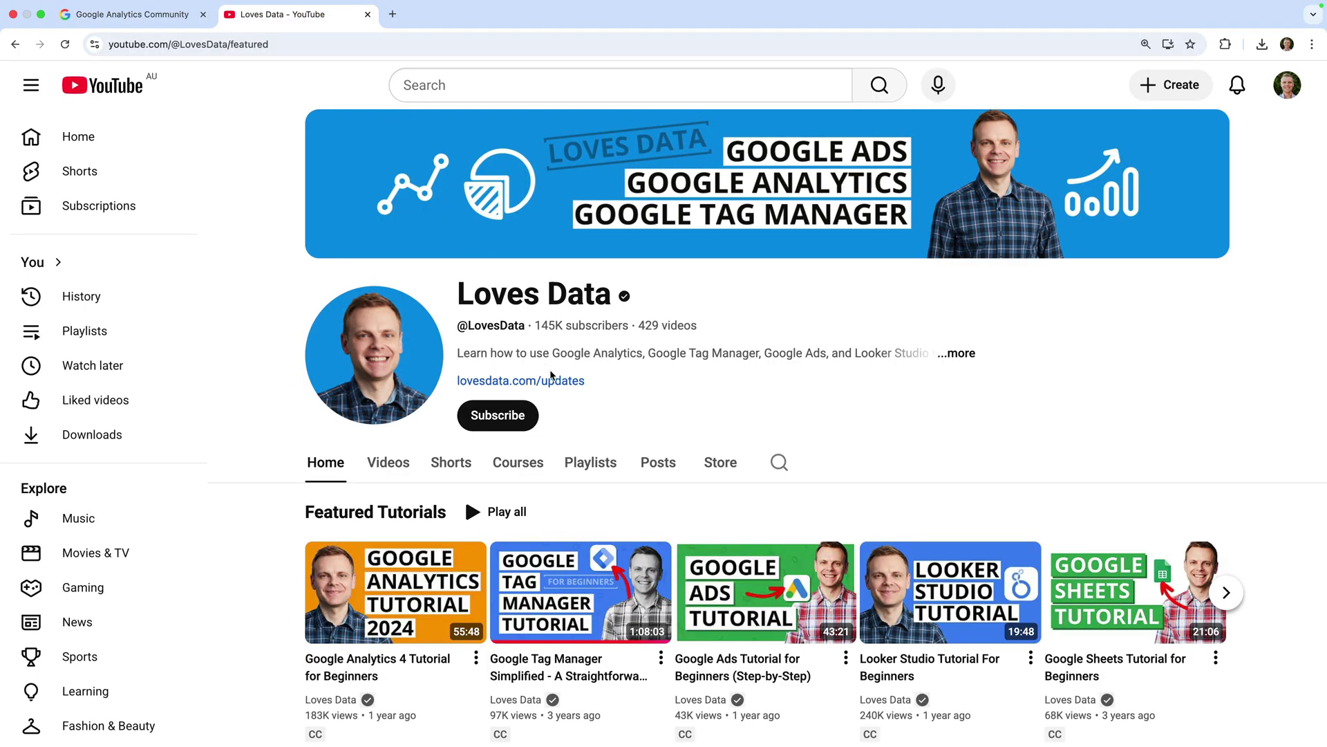
Step: Show the Loves Data channel's created playlists of tutorial series
click(599, 467)
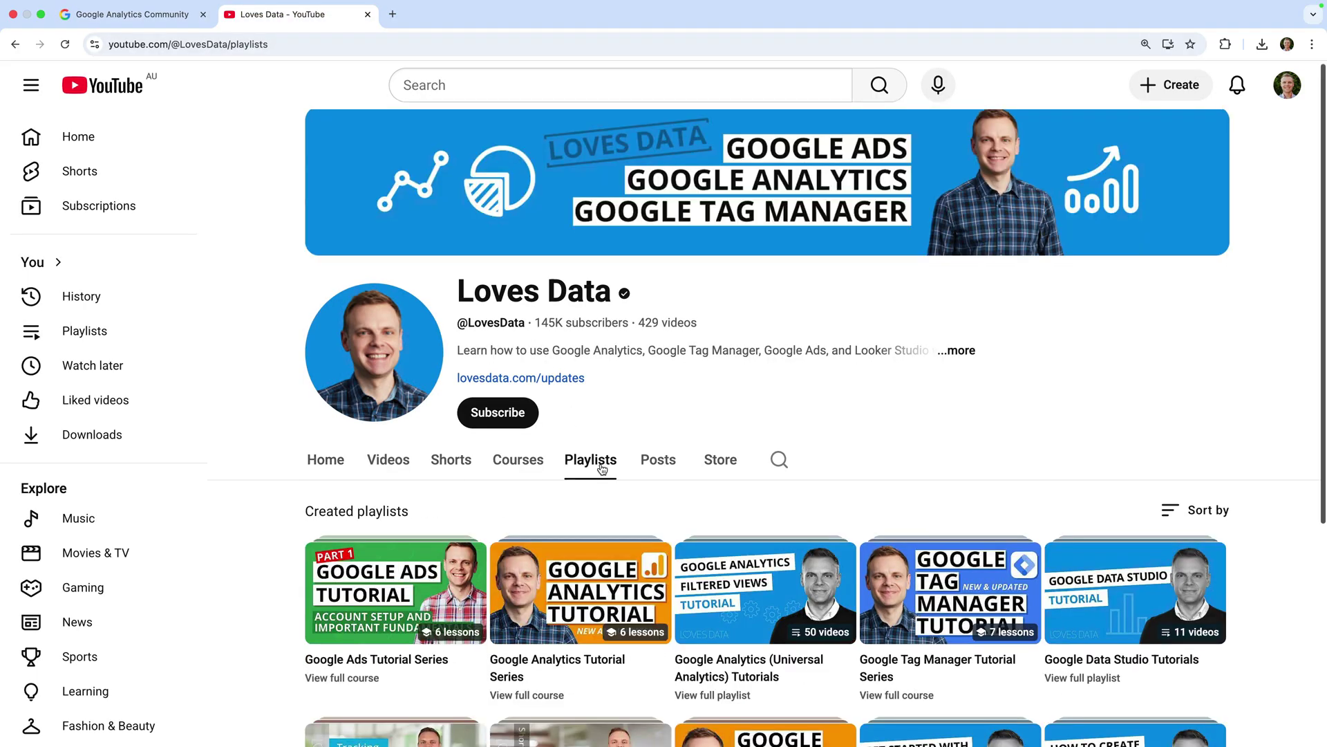
scroll(602, 468, down, 2)
mouse_move(958, 507)
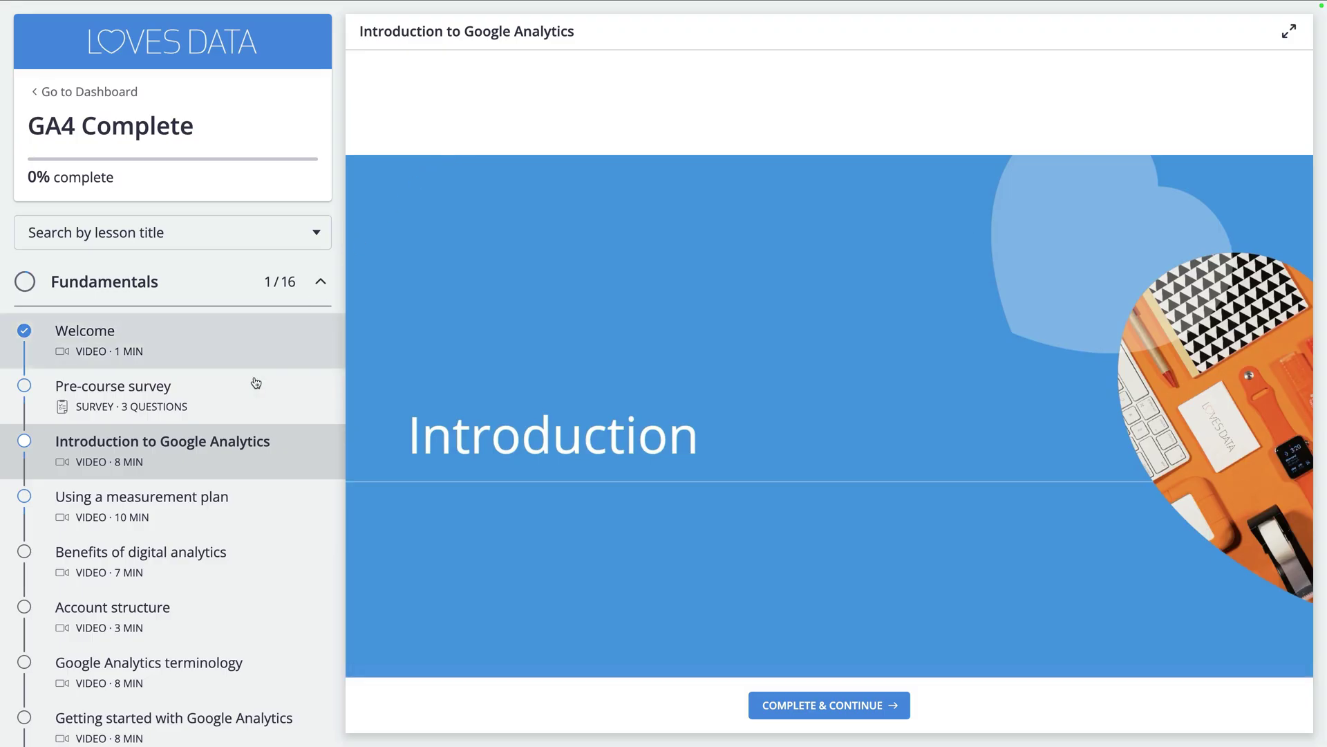
scroll(234, 415, down, 1)
scroll(234, 414, down, 6)
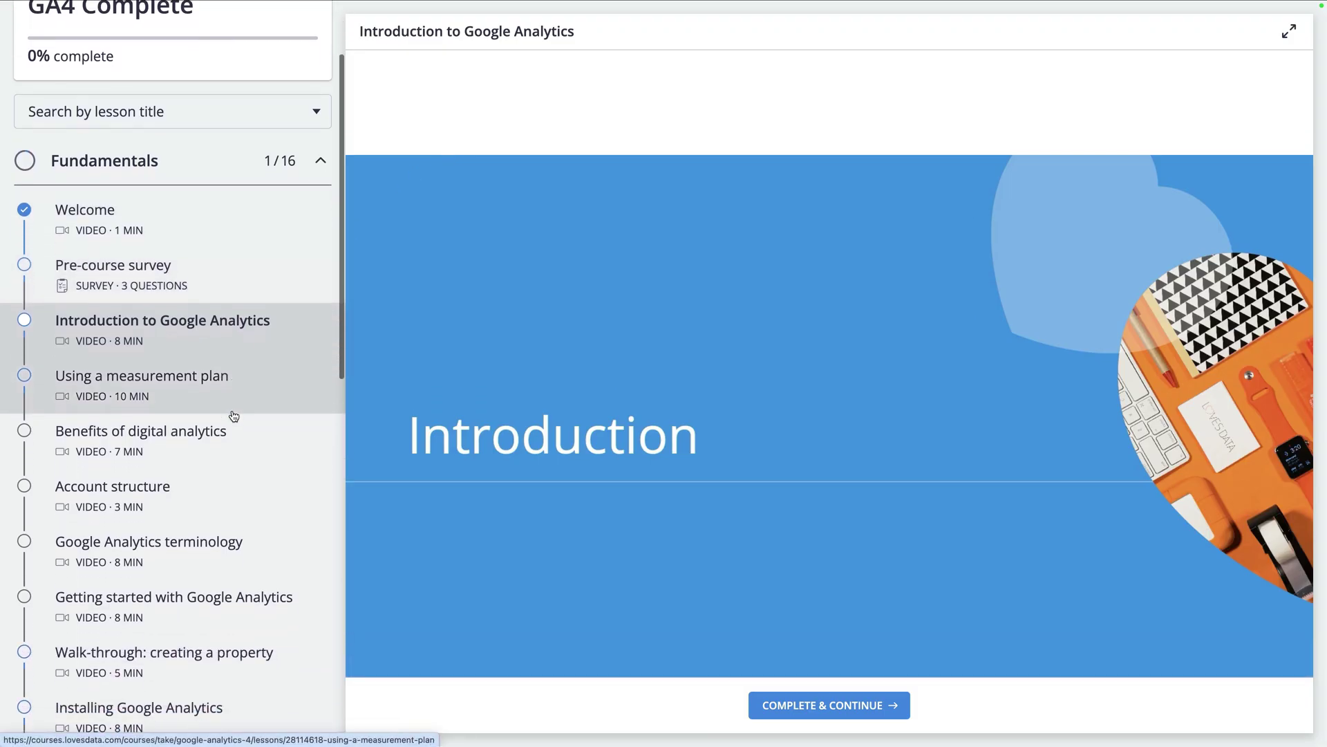
scroll(234, 416, down, 4)
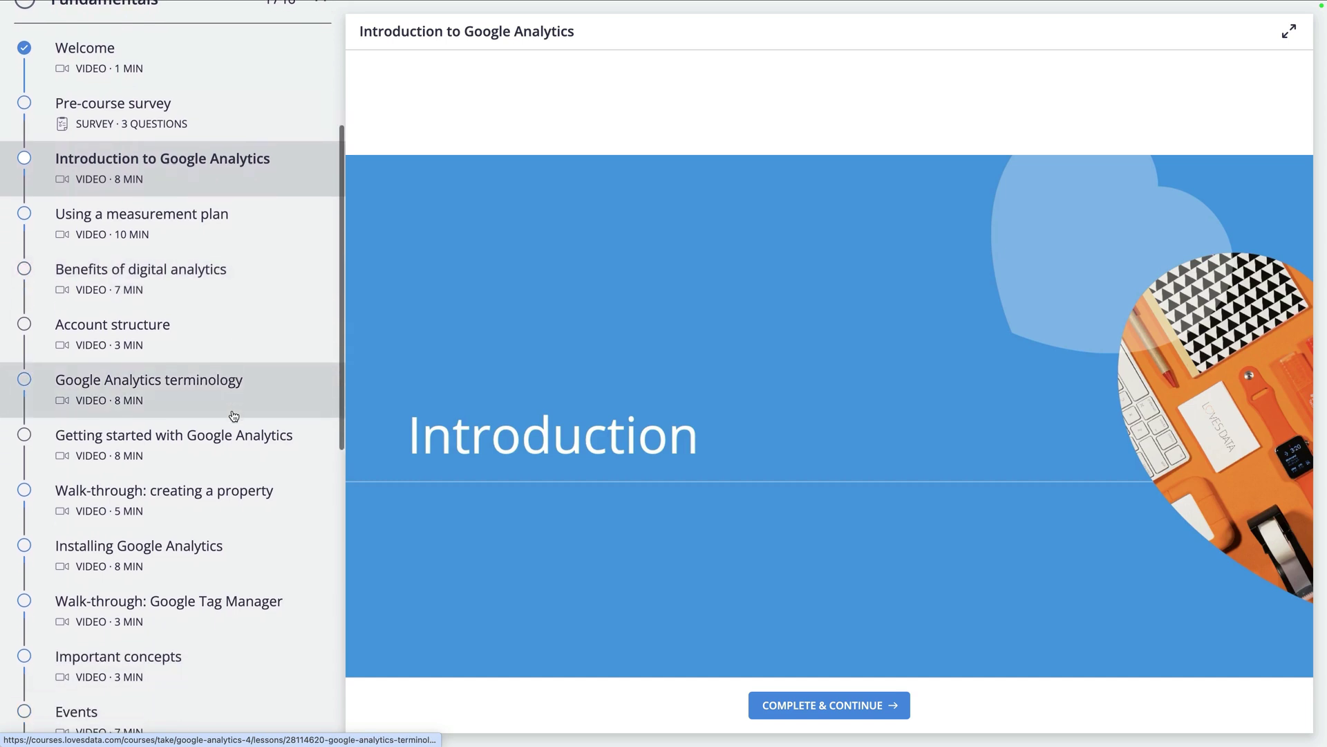